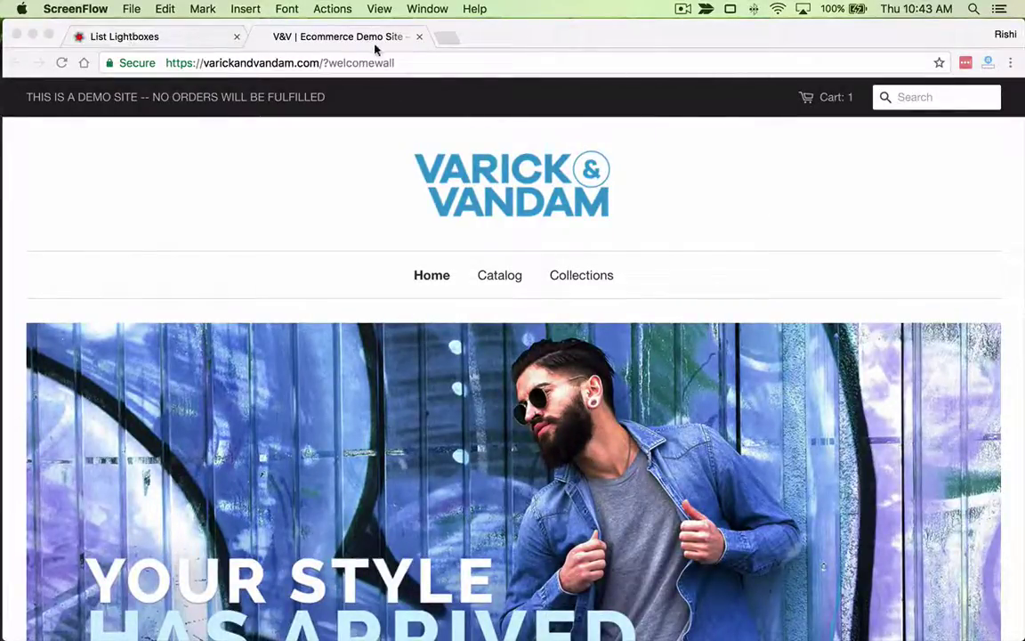
{"action": "left_click", "coordinate": [133, 40]}
{"action": "left_click", "coordinate": [410, 42]}
{"action": "key", "text": "F2"}
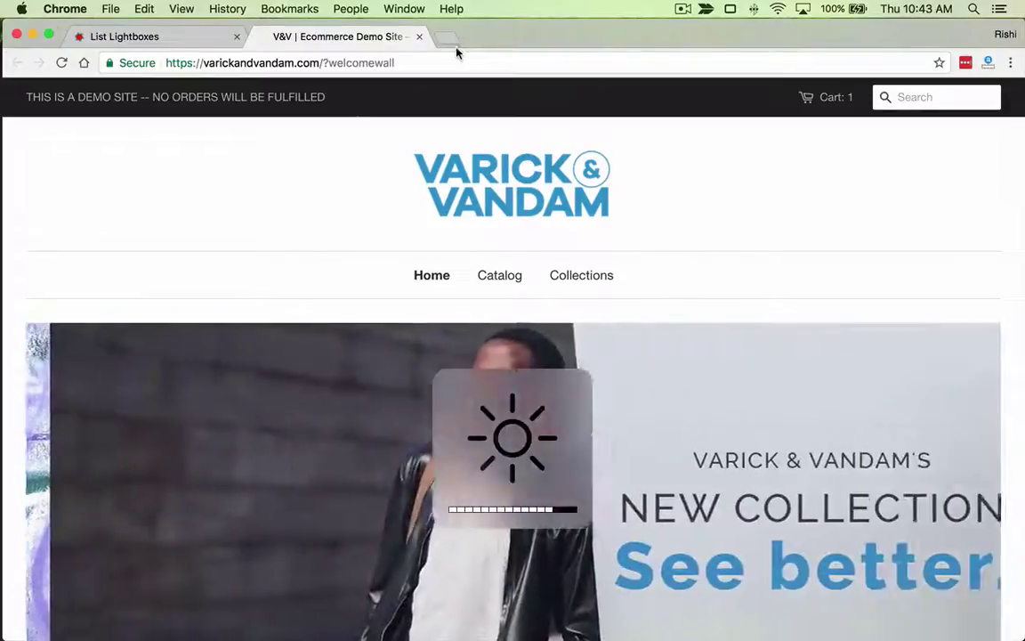
{"action": "key", "text": "super+shift+n"}
{"action": "key", "text": "F3"}
{"action": "left_click", "coordinate": [723, 153]}
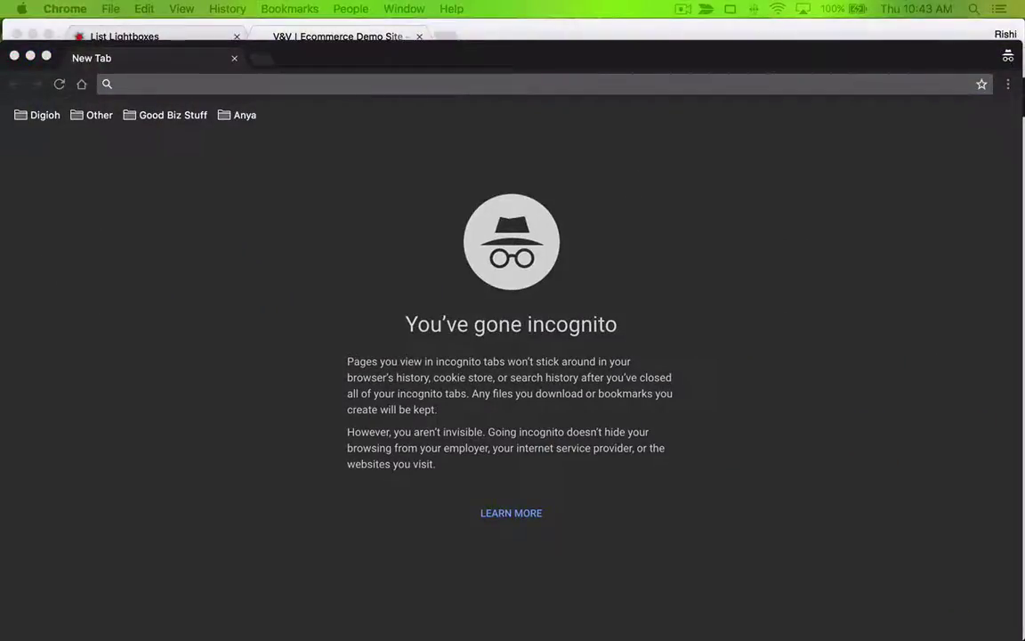
{"action": "left_click", "coordinate": [347, 89]}
{"action": "type", "text": "https://varickandvandam.com/?welcomewall"}
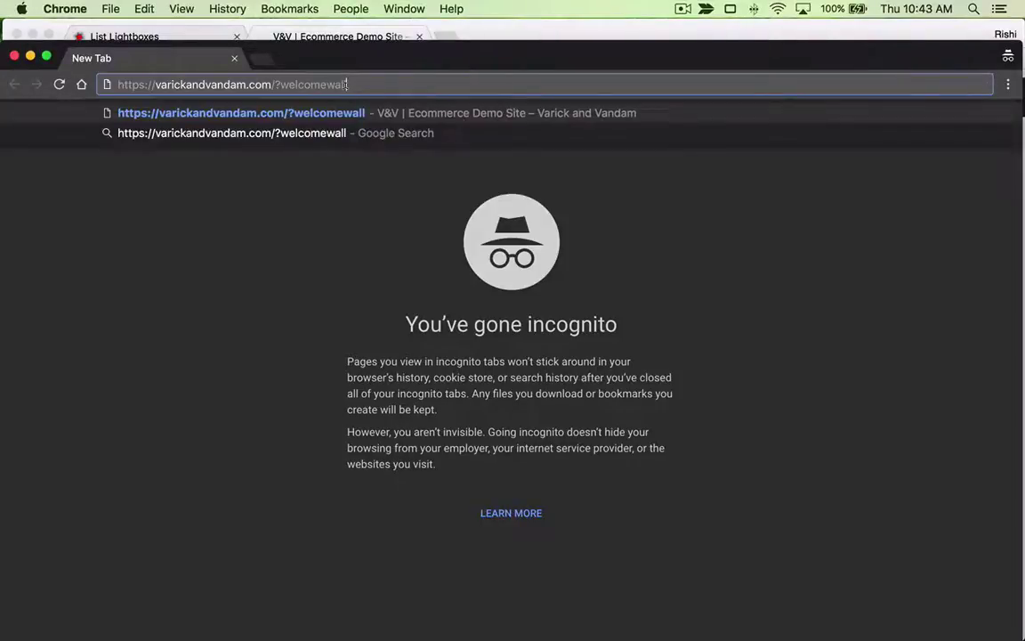
{"action": "key", "text": "Return"}
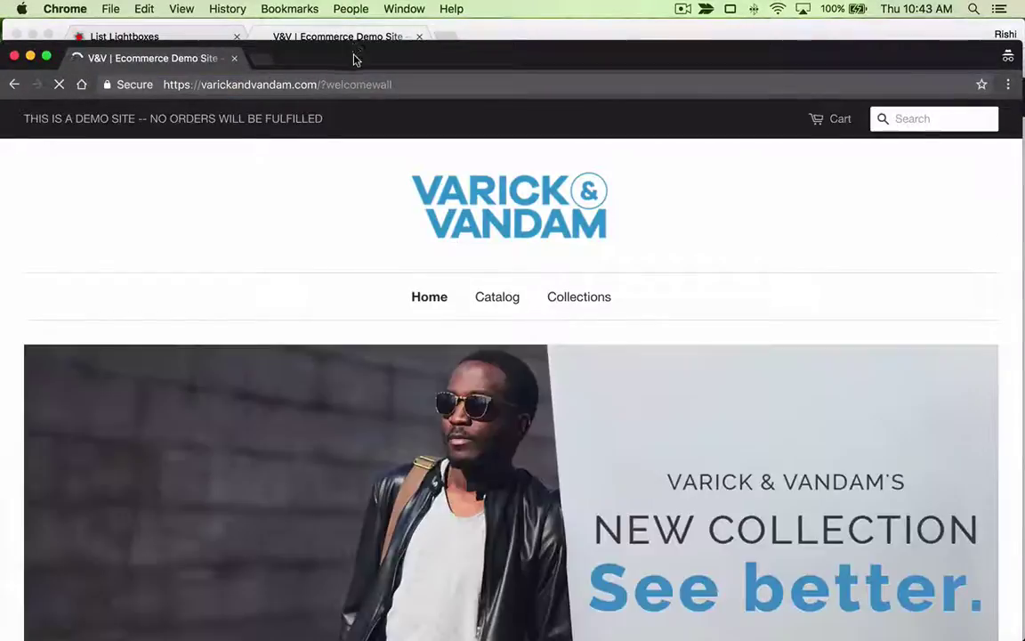
{"action": "left_click_drag", "start_coordinate": [353, 60], "coordinate": [355, 39]}
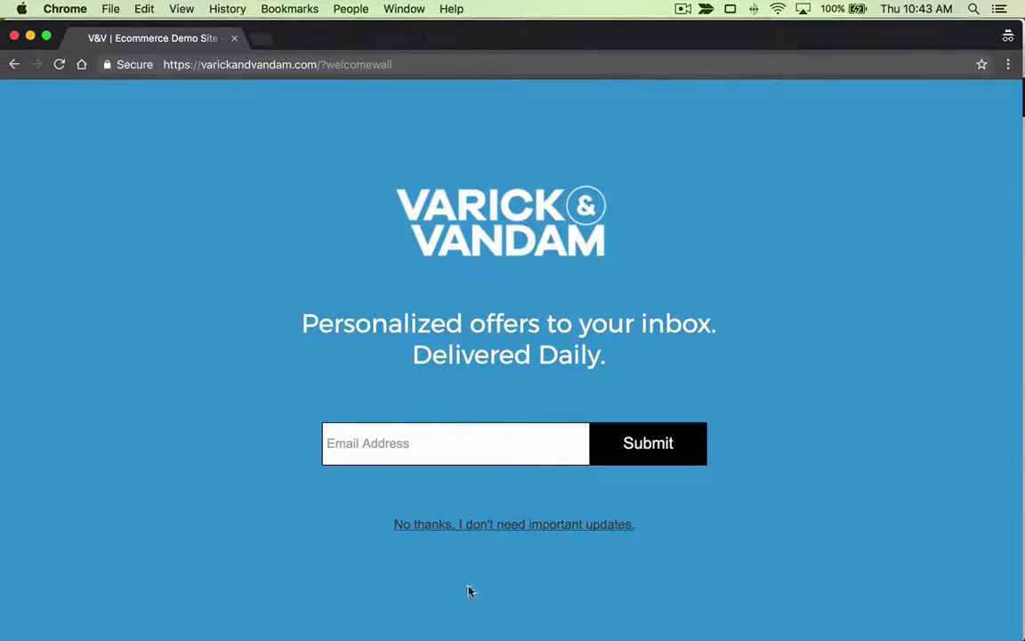
Decline the welcome wall's email sign-up with "No thanks, I don't need important updates." and close the incognito window.
{"action": "left_click", "coordinate": [420, 462]}
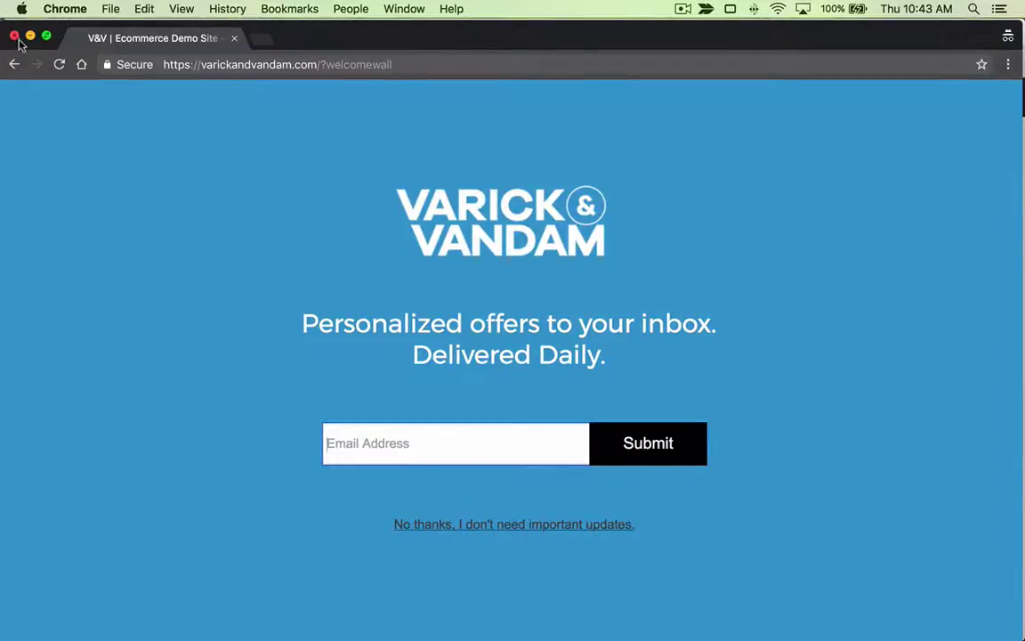
{"action": "left_click", "coordinate": [485, 524]}
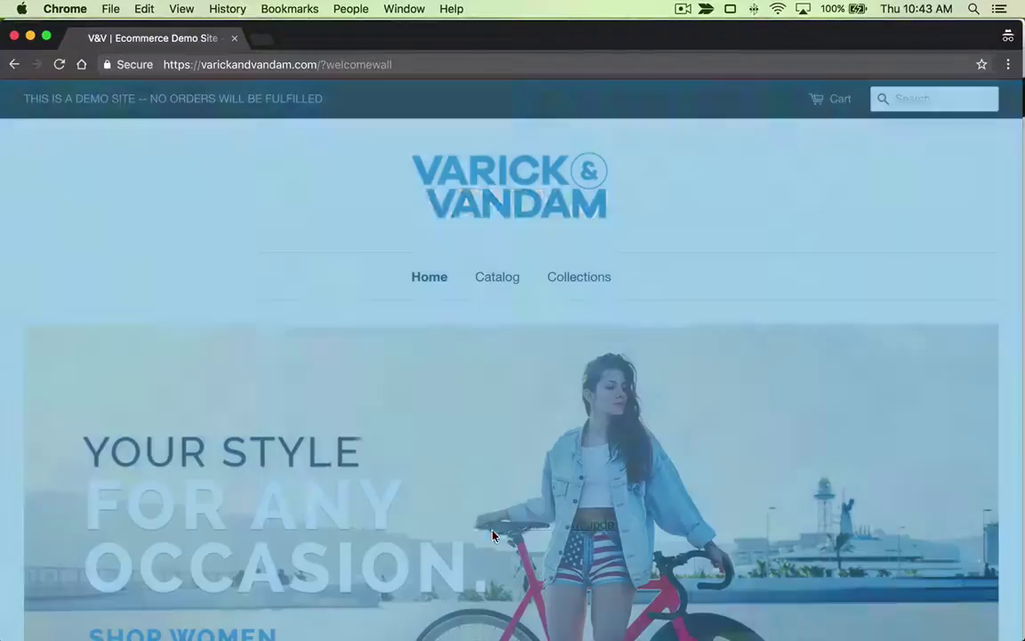
{"action": "left_click", "coordinate": [14, 36]}
{"action": "left_click", "coordinate": [110, 9]}
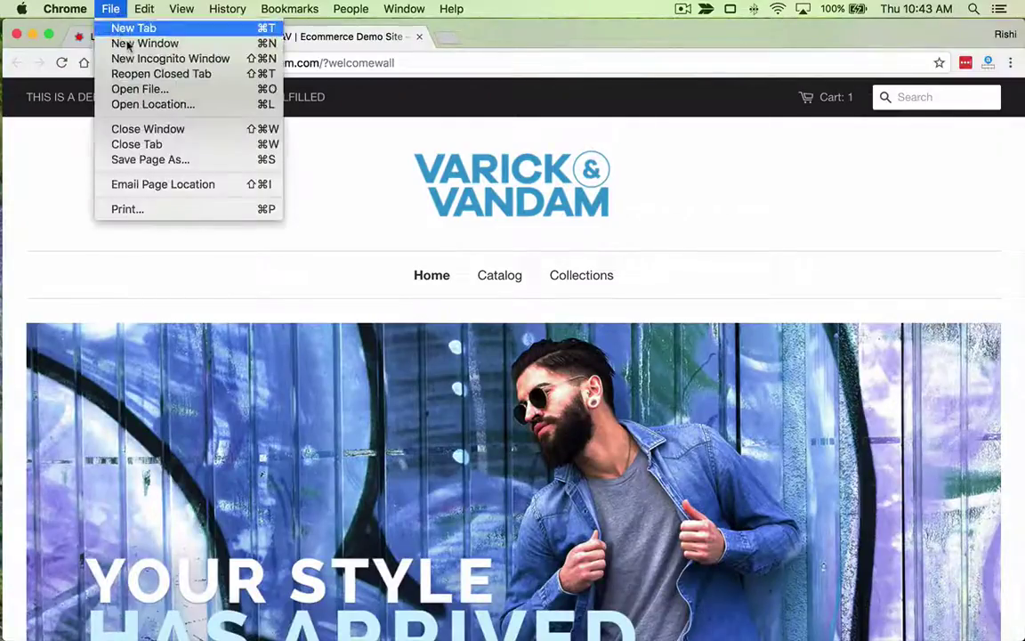
{"action": "left_click", "coordinate": [138, 59]}
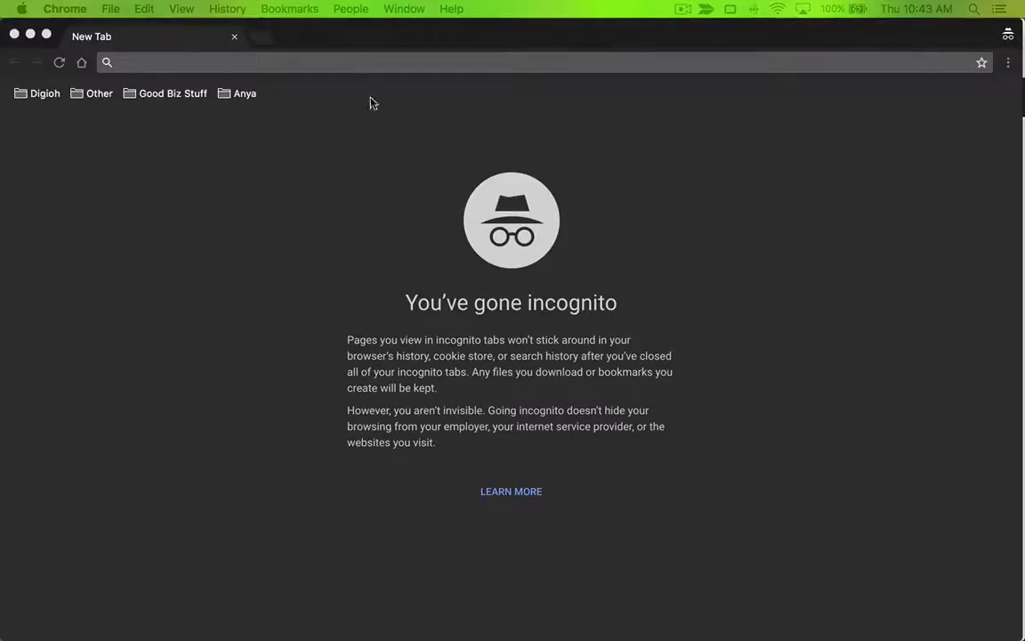
{"action": "type", "text": "https://varickandvandam.com/?exitintent"}
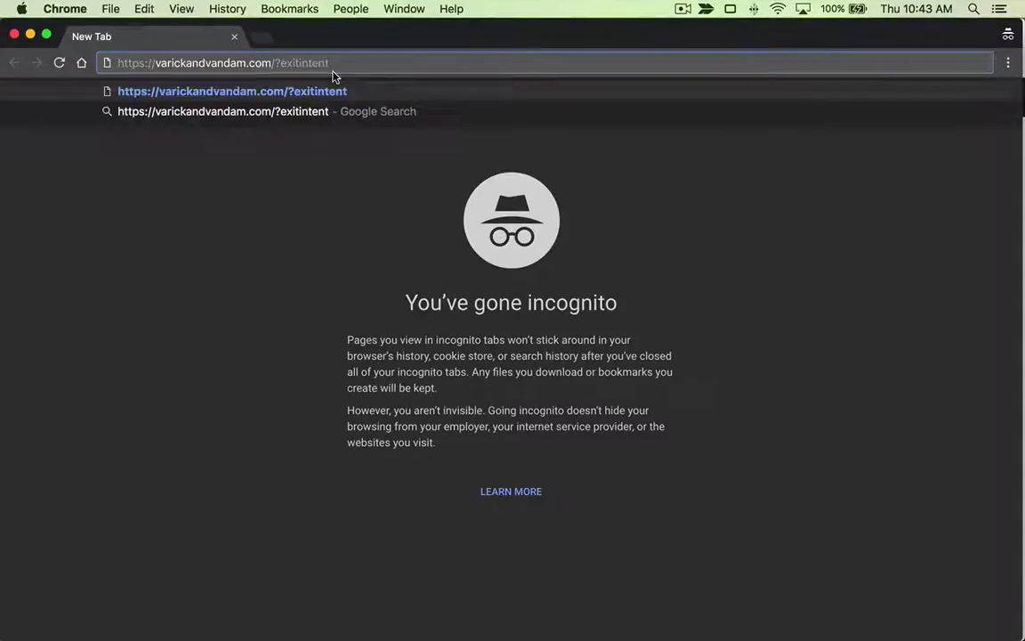
{"action": "key", "text": "Return"}
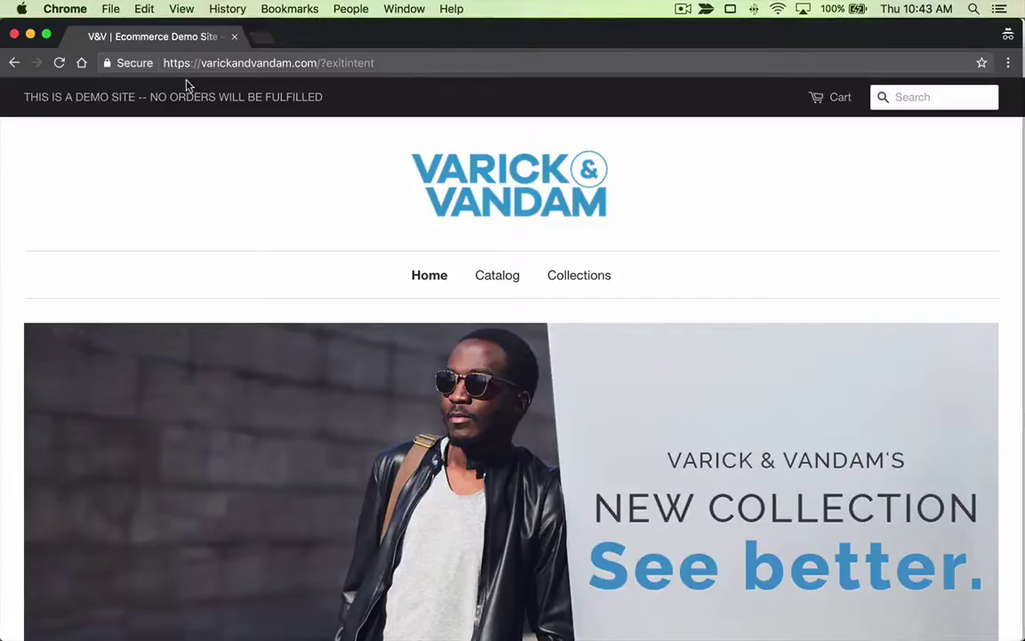
Trigger the exit-intent free shipping lightbox, decline its sign-up offer and close the incognito window.
{"action": "mouse_move", "coordinate": [148, 48]}
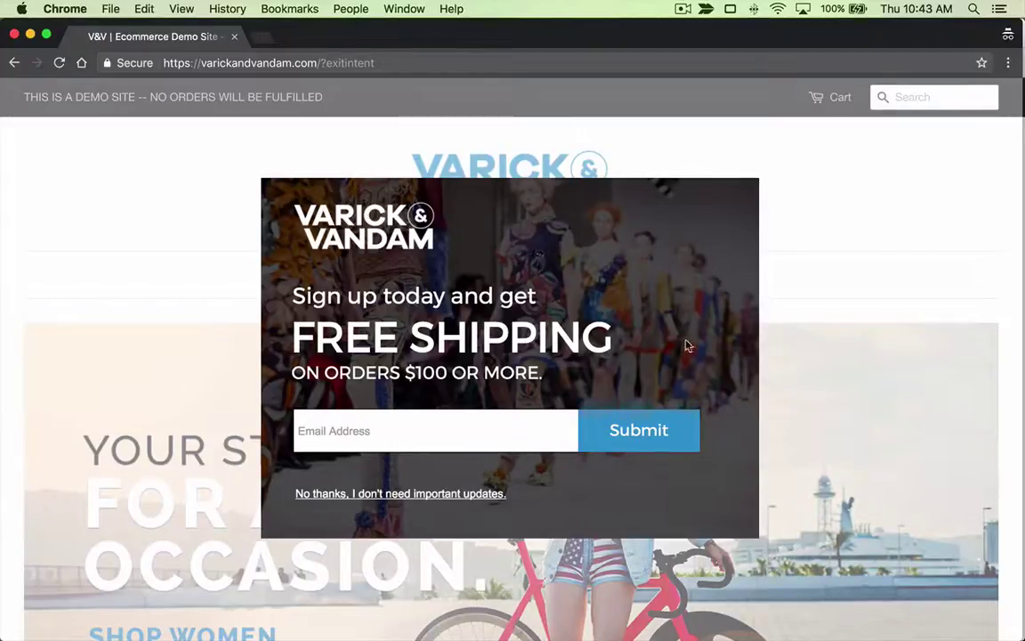
{"action": "left_click", "coordinate": [358, 494]}
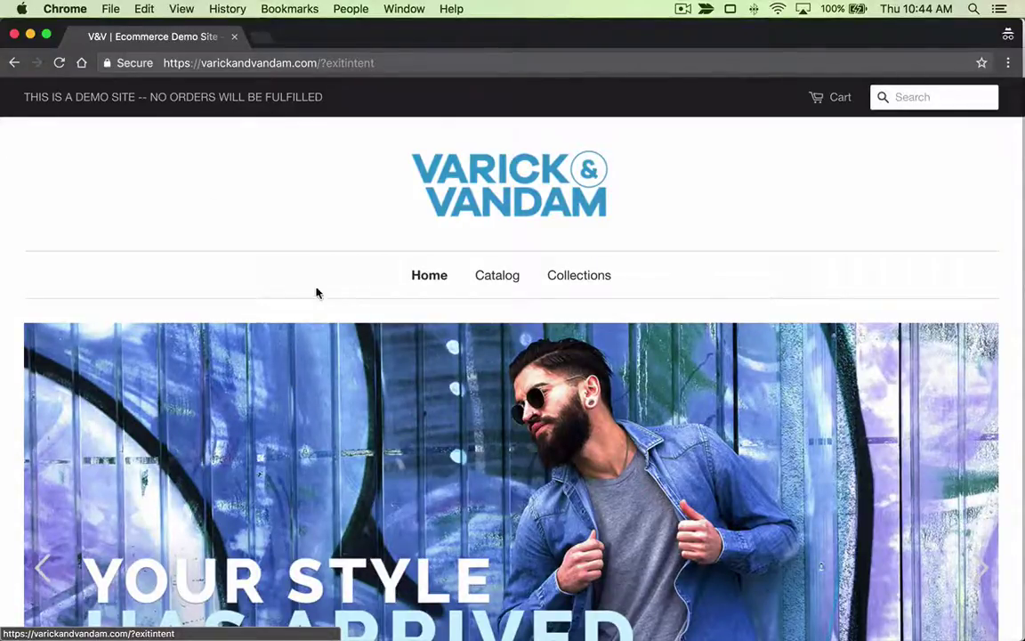
{"action": "left_click", "coordinate": [14, 36]}
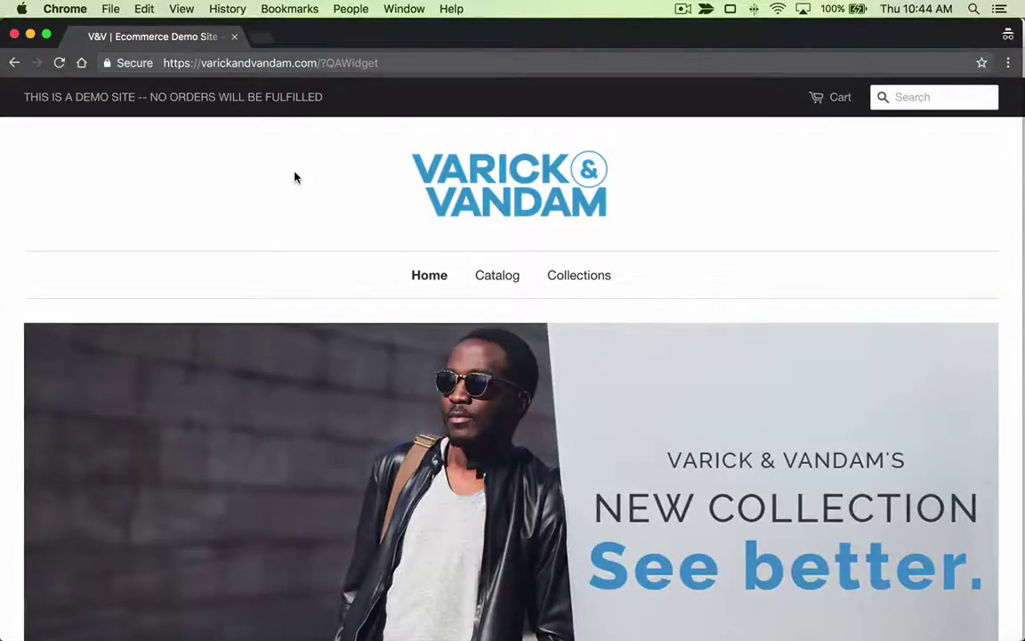
Bring up the "Got a question?" widget near the foot of the ?QAWidget demo page and close the incognito window.
{"action": "scroll", "coordinate": [297, 180], "scroll_direction": "down", "scroll_amount": 5}
{"action": "key", "text": "ctrl+Up"}
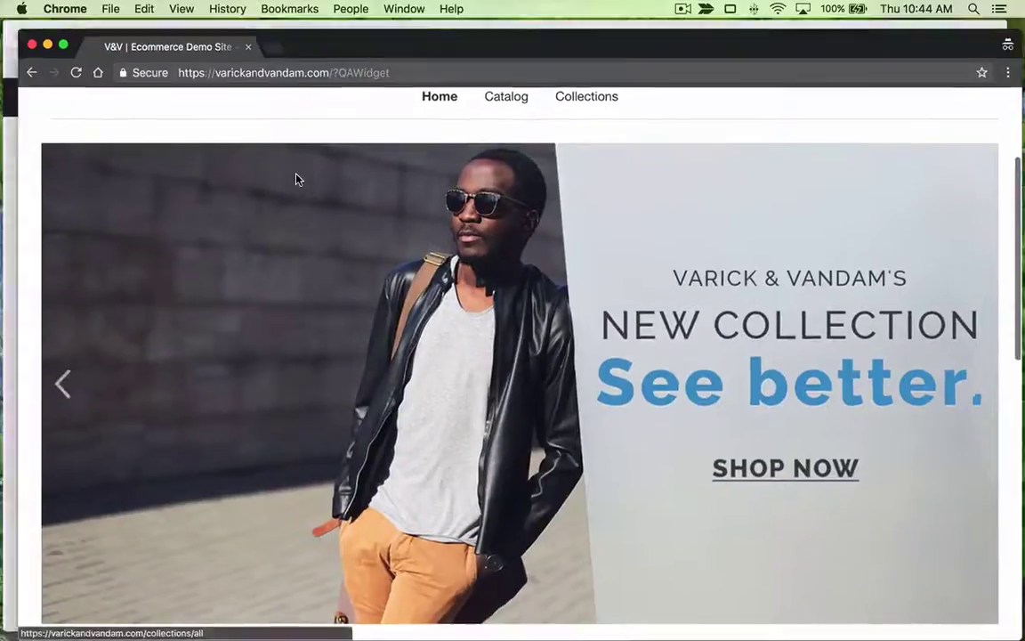
{"action": "left_click", "coordinate": [757, 424]}
{"action": "scroll", "coordinate": [757, 424], "scroll_direction": "down", "scroll_amount": 10}
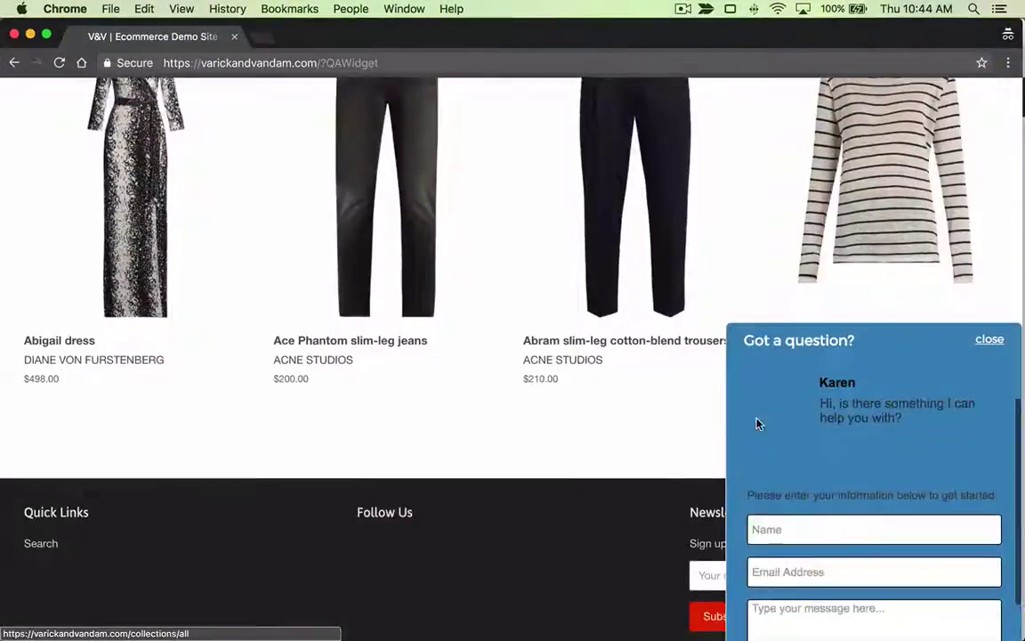
{"action": "scroll", "coordinate": [446, 244], "scroll_direction": "down", "scroll_amount": 1}
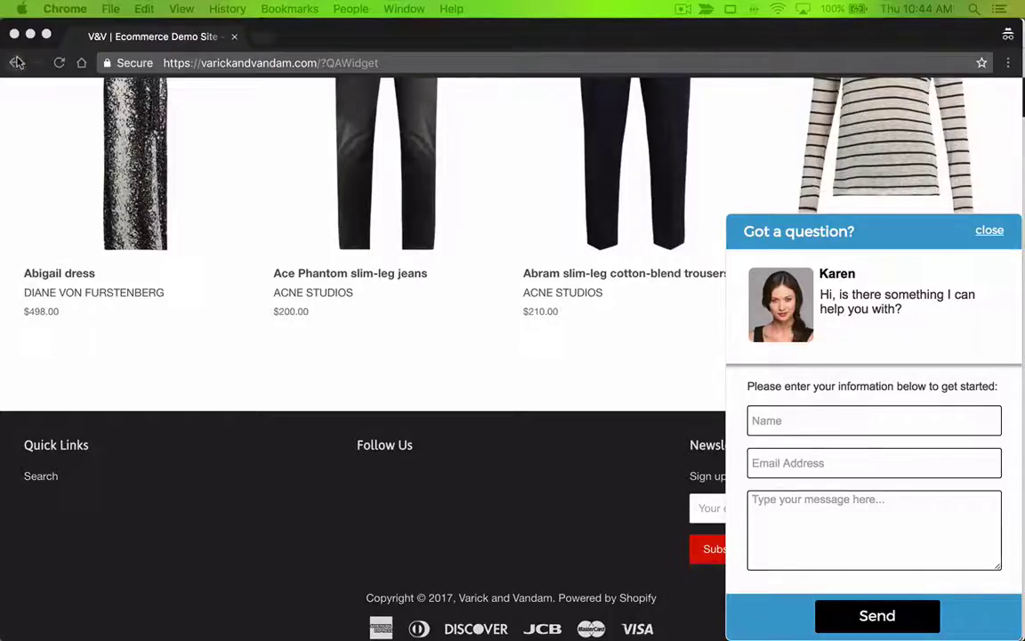
{"action": "left_click", "coordinate": [14, 34]}
{"action": "left_click", "coordinate": [111, 9]}
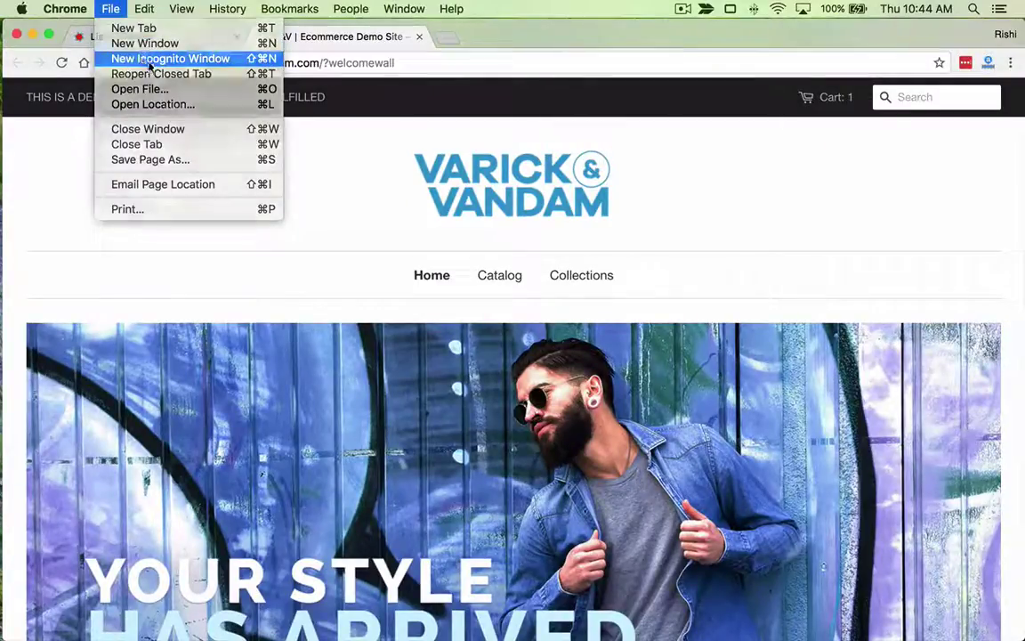
{"action": "left_click", "coordinate": [149, 59]}
{"action": "type", "text": "https://varickandvandam.com/?StickyBanner"}
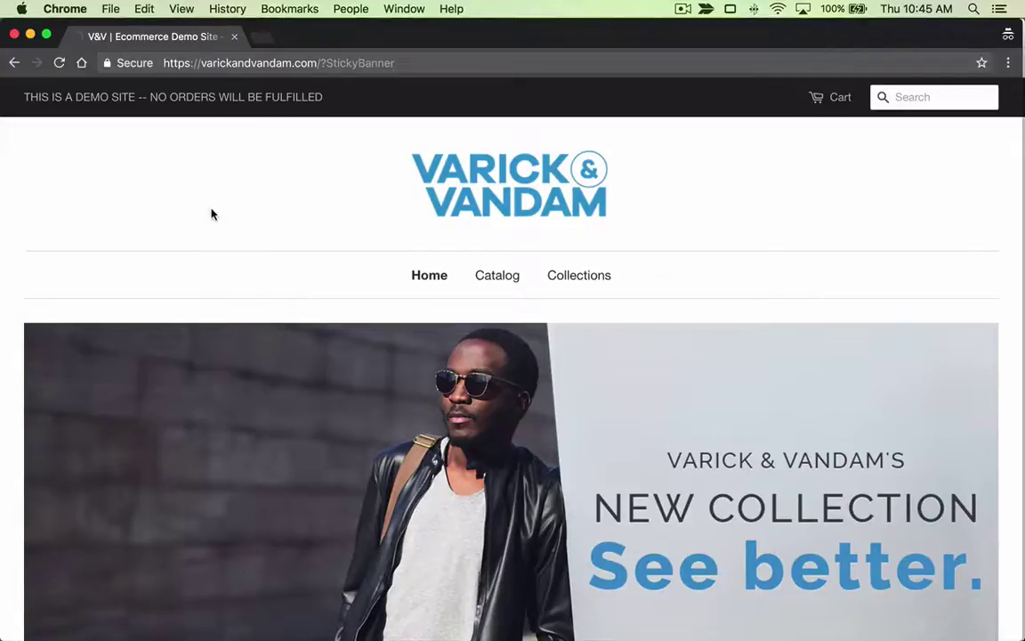
Examine how the sign-up banner behaves along the length of the store page, and close the incognito window.
{"action": "scroll", "coordinate": [227, 250], "scroll_direction": "down", "scroll_amount": 2}
{"action": "scroll", "coordinate": [226, 250], "scroll_direction": "down", "scroll_amount": 5}
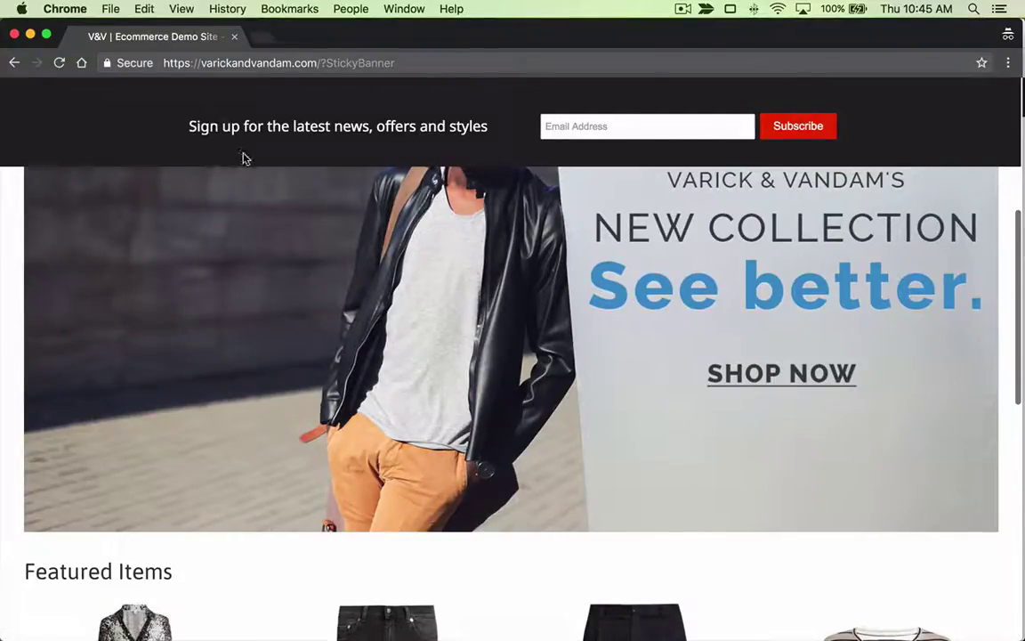
{"action": "scroll", "coordinate": [268, 201], "scroll_direction": "down", "scroll_amount": 10}
{"action": "scroll", "coordinate": [268, 199], "scroll_direction": "up", "scroll_amount": 12}
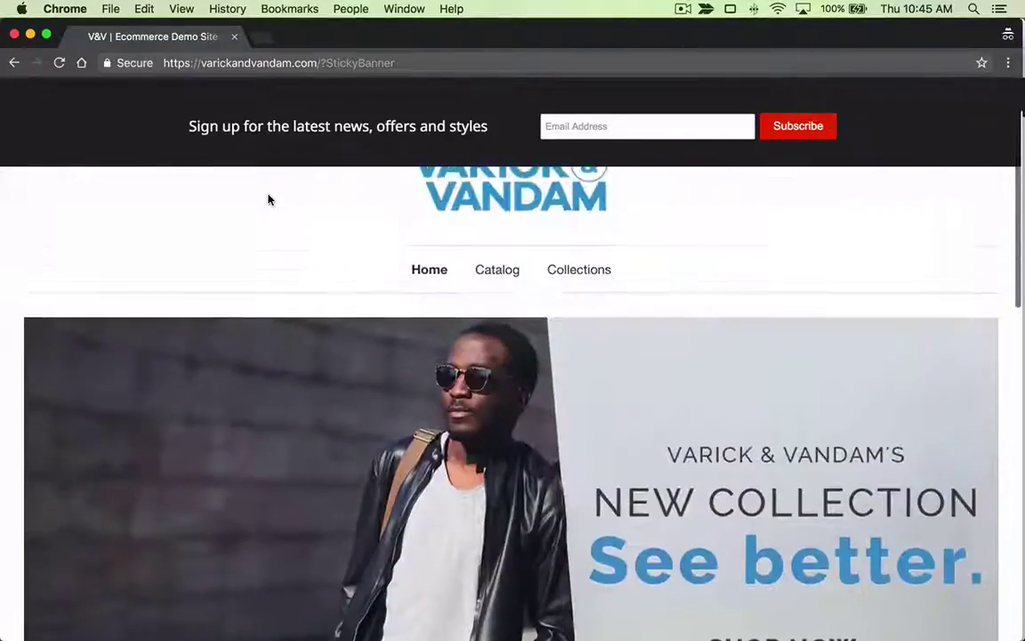
{"action": "scroll", "coordinate": [294, 178], "scroll_direction": "down", "scroll_amount": 1}
{"action": "scroll", "coordinate": [273, 218], "scroll_direction": "down", "scroll_amount": 4}
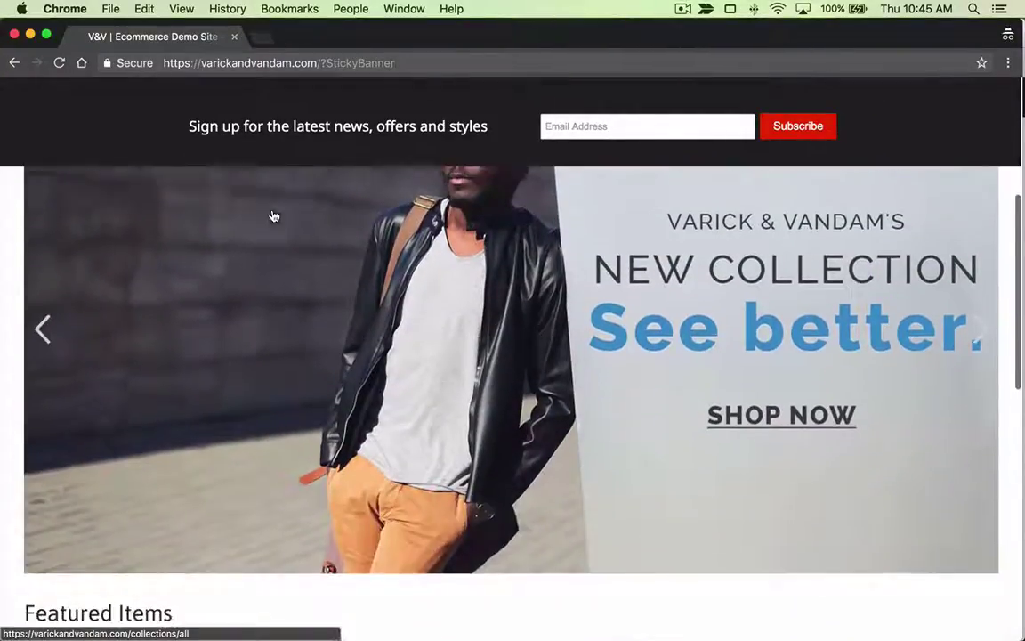
{"action": "scroll", "coordinate": [262, 191], "scroll_direction": "up", "scroll_amount": 3}
{"action": "scroll", "coordinate": [261, 171], "scroll_direction": "up", "scroll_amount": 4}
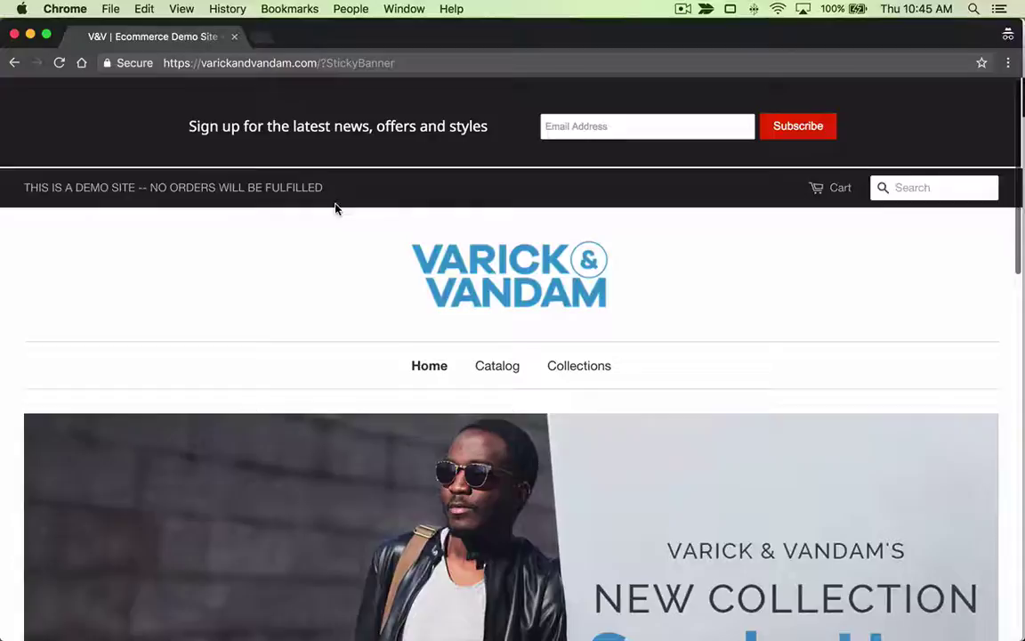
{"action": "scroll", "coordinate": [313, 196], "scroll_direction": "down", "scroll_amount": 1}
{"action": "left_click", "coordinate": [13, 33]}
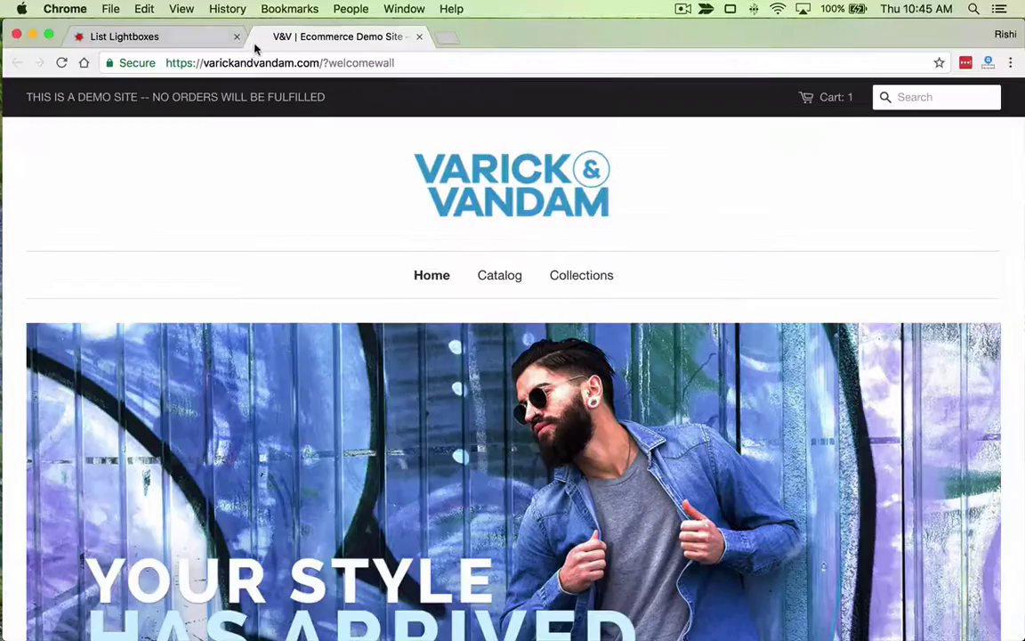
Switch to the Digioh list of lightboxes and start creating a new box.
{"action": "left_click", "coordinate": [142, 36]}
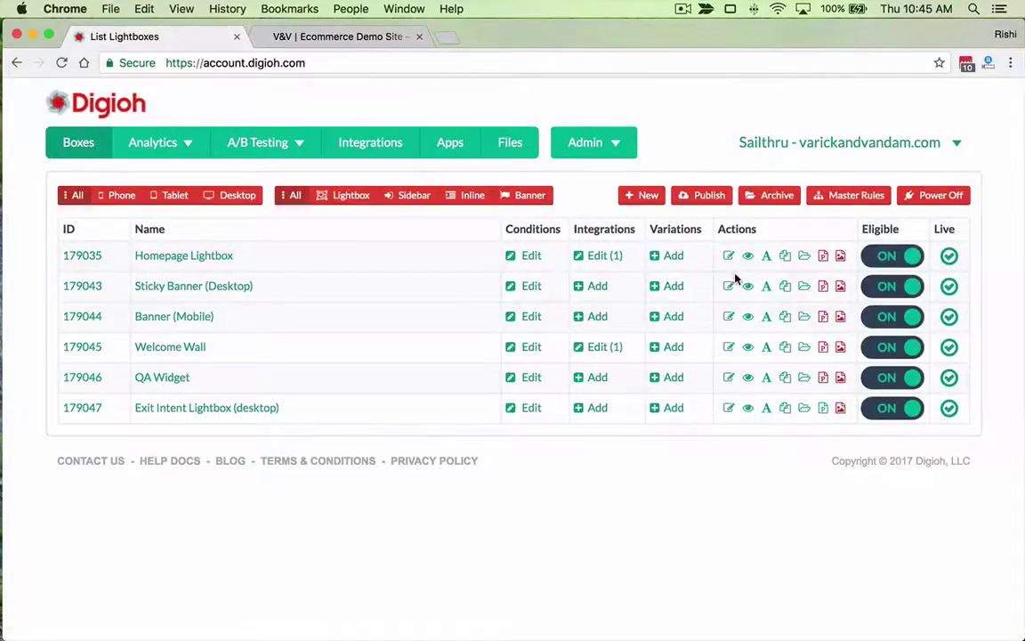
{"action": "left_click", "coordinate": [648, 201]}
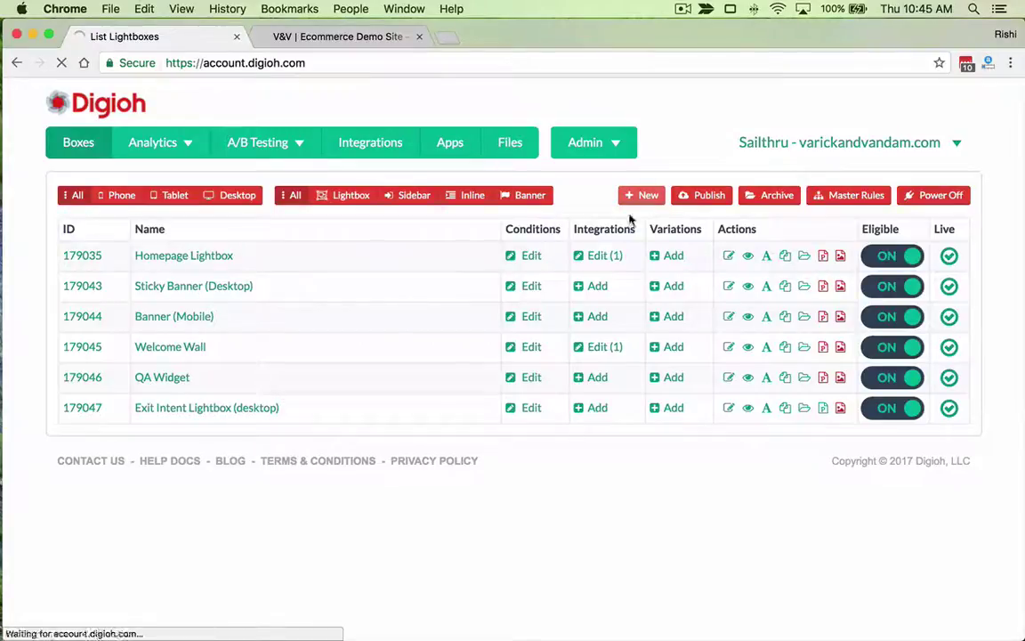
Look through the theme gallery for the available lightbox, survey, newsletter and promotion designs.
{"action": "scroll", "coordinate": [535, 316], "scroll_direction": "down", "scroll_amount": 3}
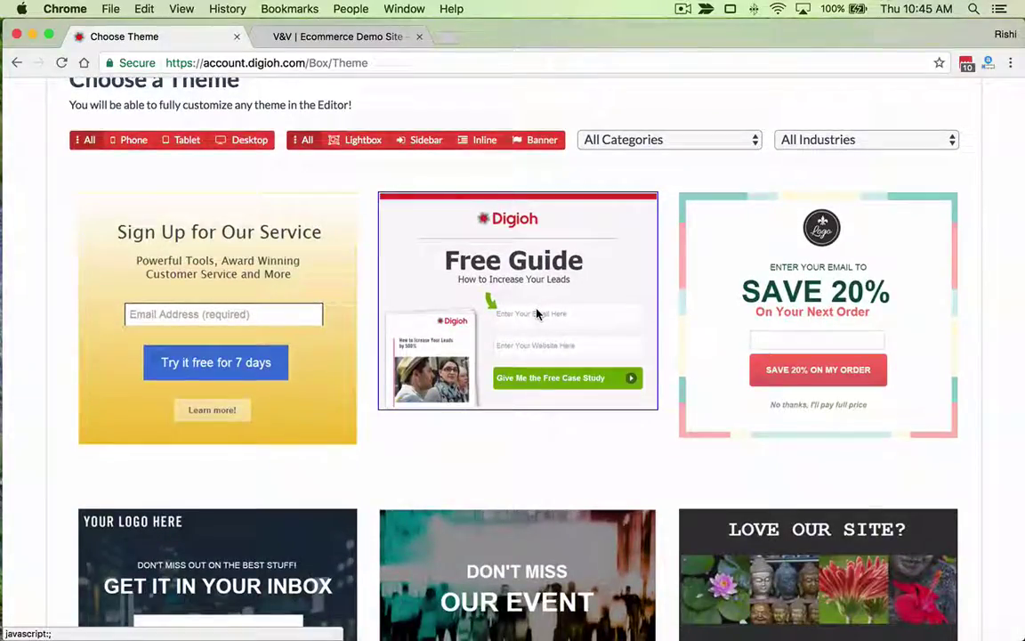
{"action": "scroll", "coordinate": [336, 366], "scroll_direction": "down", "scroll_amount": 10}
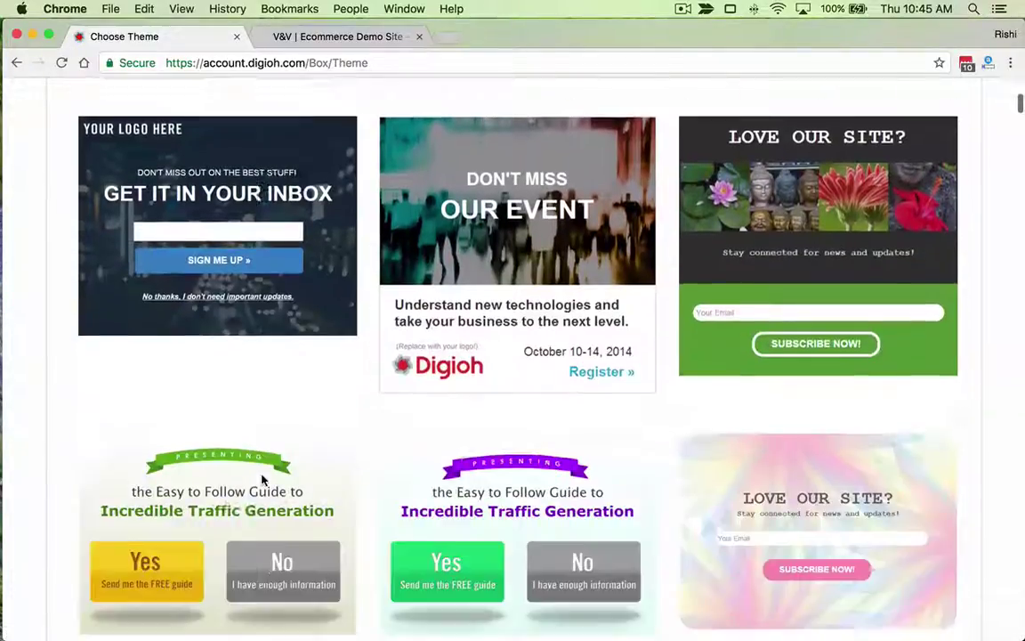
{"action": "scroll", "coordinate": [262, 480], "scroll_direction": "up", "scroll_amount": 10}
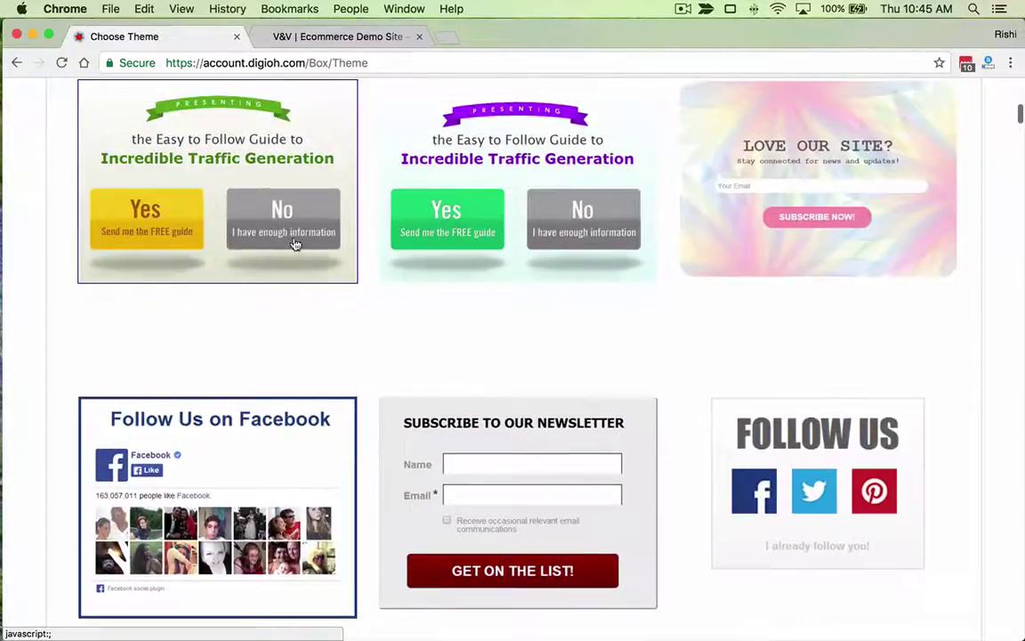
{"action": "scroll", "coordinate": [503, 320], "scroll_direction": "up", "scroll_amount": 1}
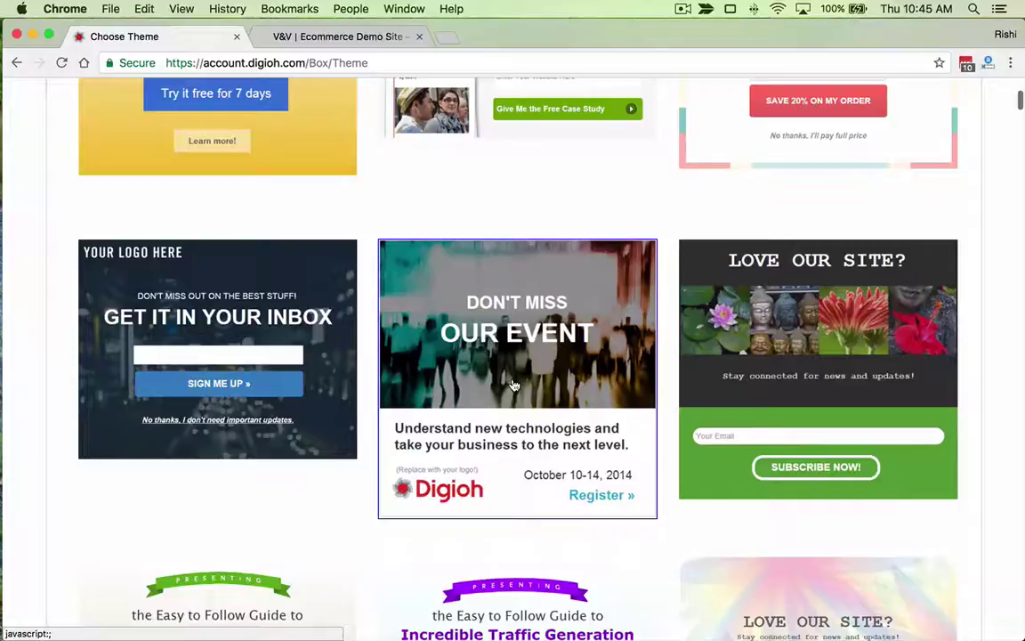
{"action": "scroll", "coordinate": [513, 383], "scroll_direction": "down", "scroll_amount": 1}
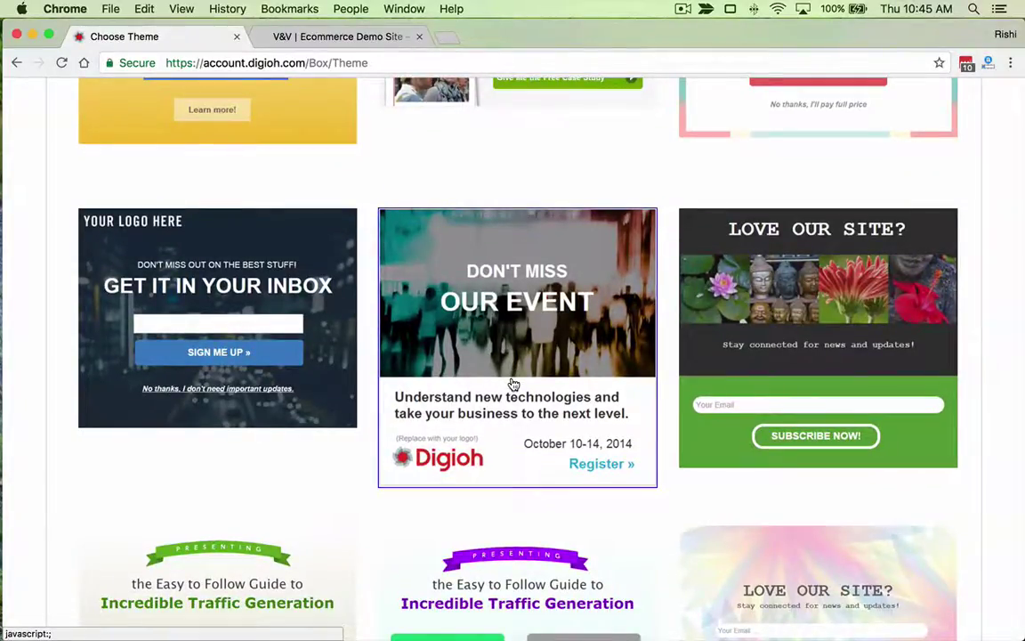
{"action": "scroll", "coordinate": [513, 383], "scroll_direction": "down", "scroll_amount": 10}
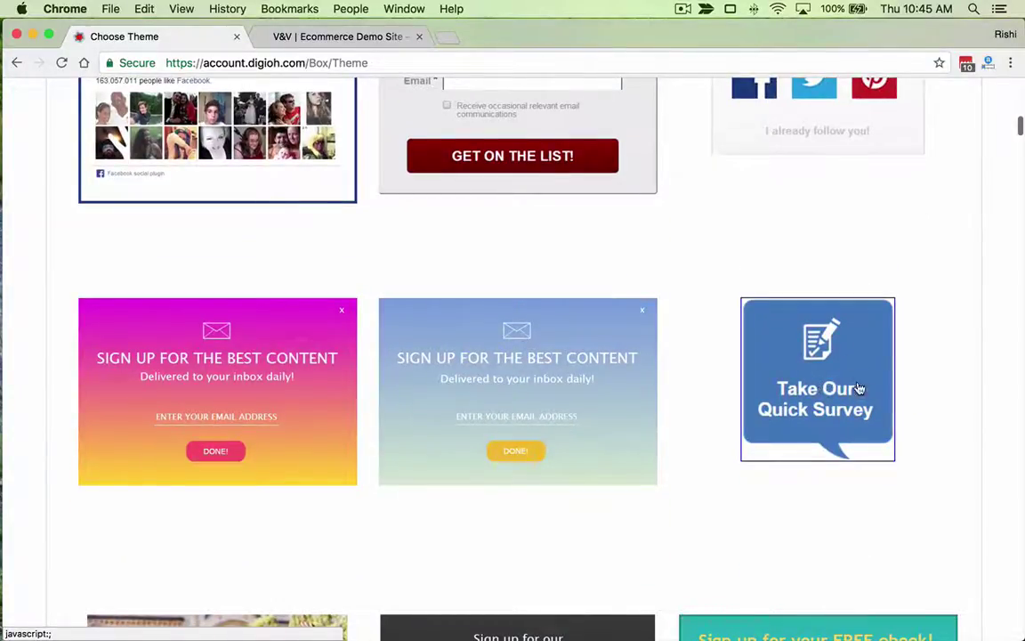
{"action": "scroll", "coordinate": [845, 385], "scroll_direction": "down", "scroll_amount": 12}
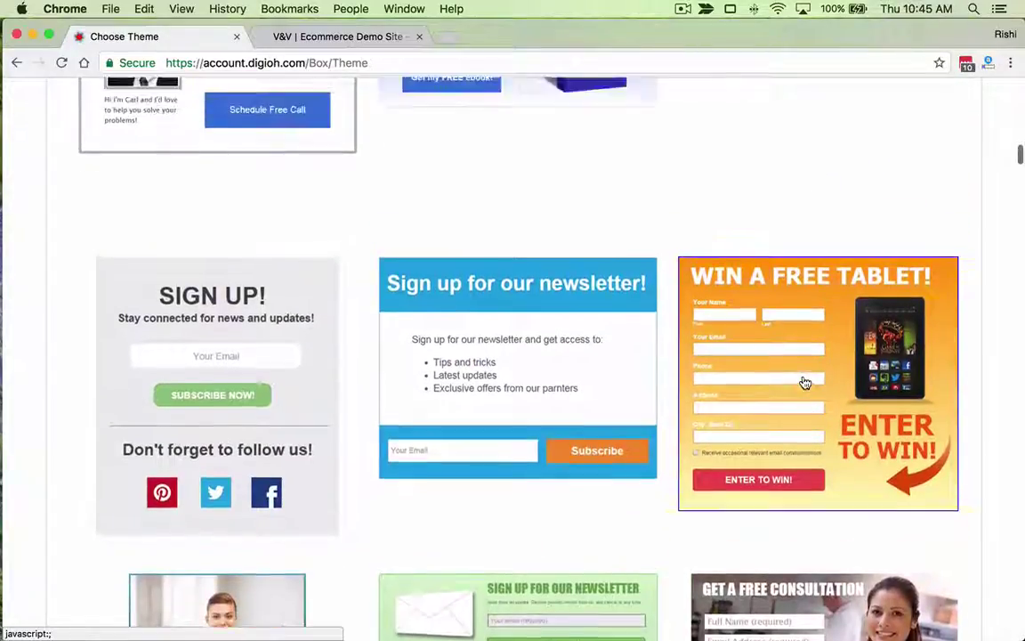
{"action": "scroll", "coordinate": [770, 389], "scroll_direction": "down", "scroll_amount": 15}
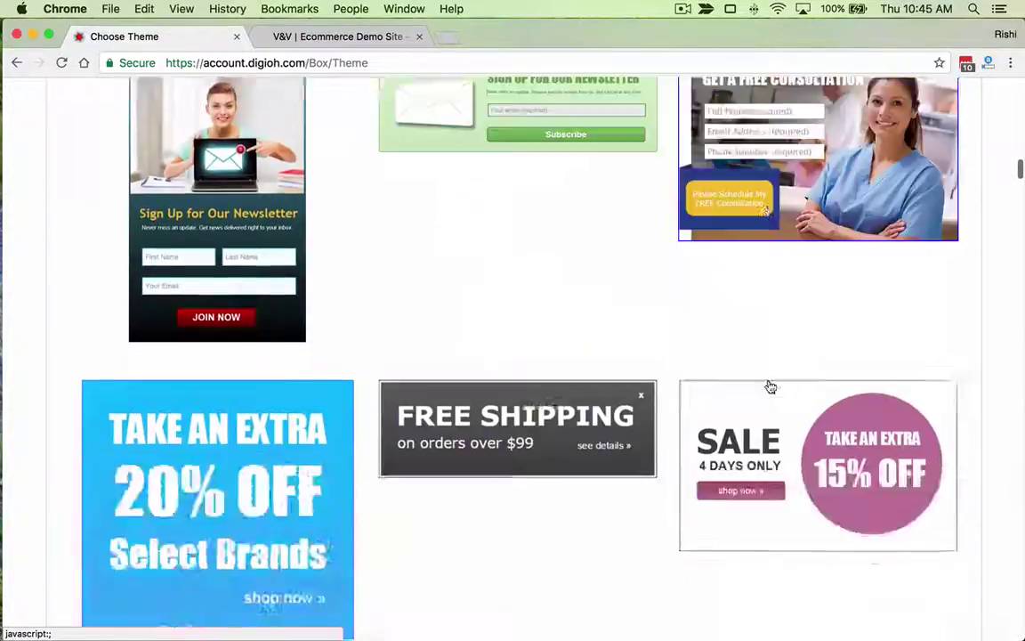
{"action": "scroll", "coordinate": [769, 385], "scroll_direction": "down", "scroll_amount": 3}
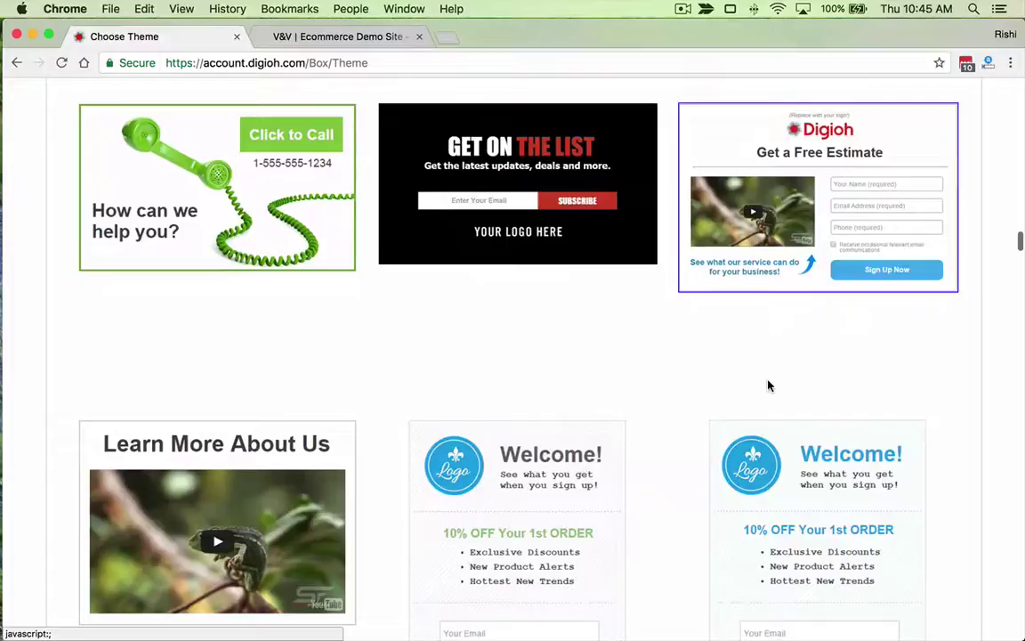
Browse the further theme designs for welcome offers, recommended reading, expert chat and contact forms.
{"action": "scroll", "coordinate": [441, 317], "scroll_direction": "down", "scroll_amount": 2}
{"action": "scroll", "coordinate": [442, 318], "scroll_direction": "down", "scroll_amount": 12}
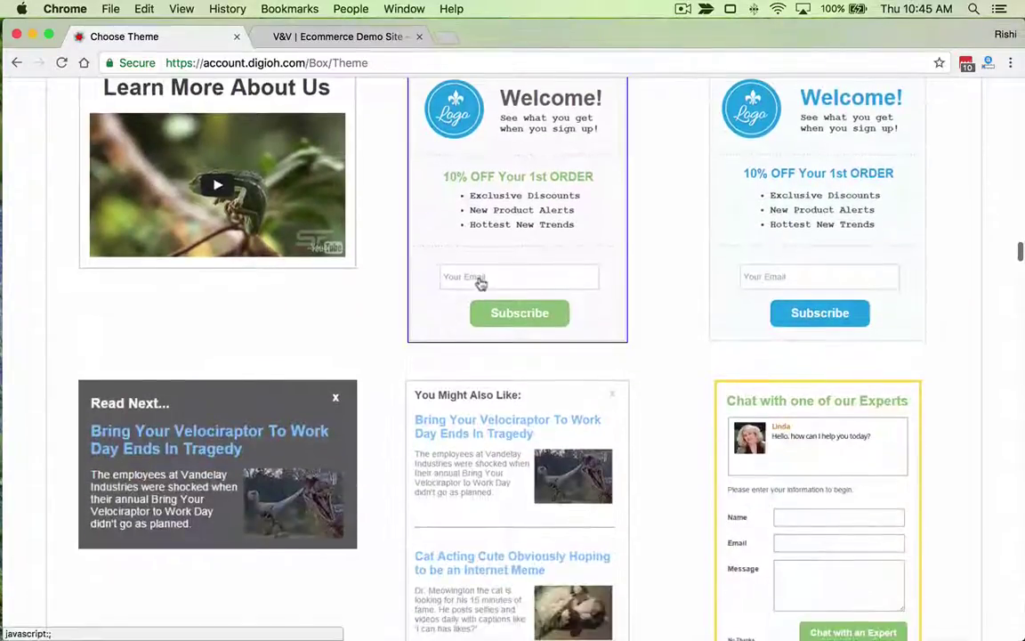
{"action": "scroll", "coordinate": [345, 480], "scroll_direction": "up", "scroll_amount": 20}
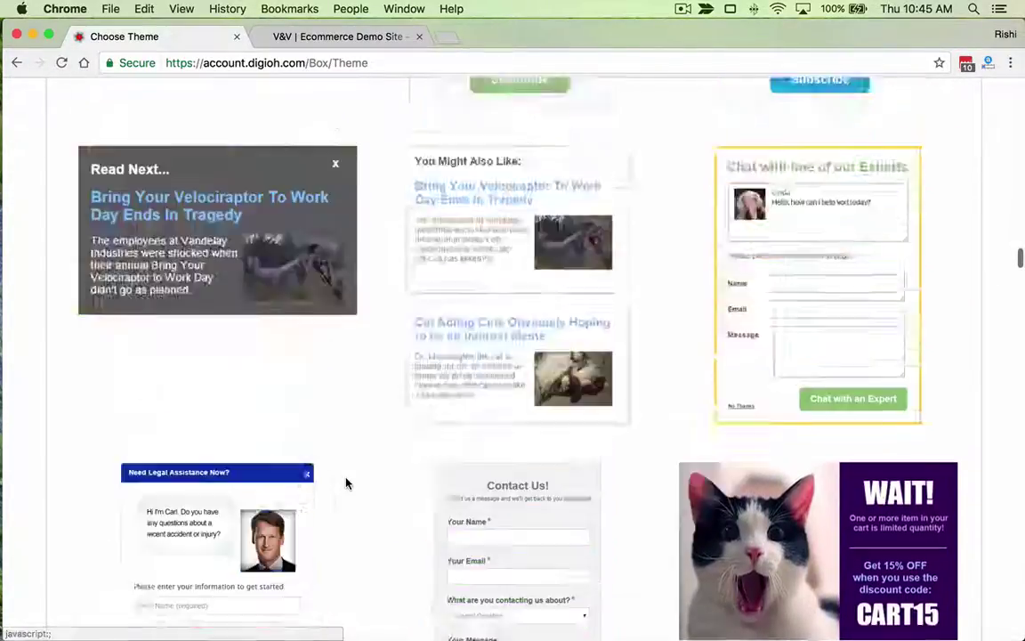
{"action": "scroll", "coordinate": [448, 487], "scroll_direction": "up", "scroll_amount": 10}
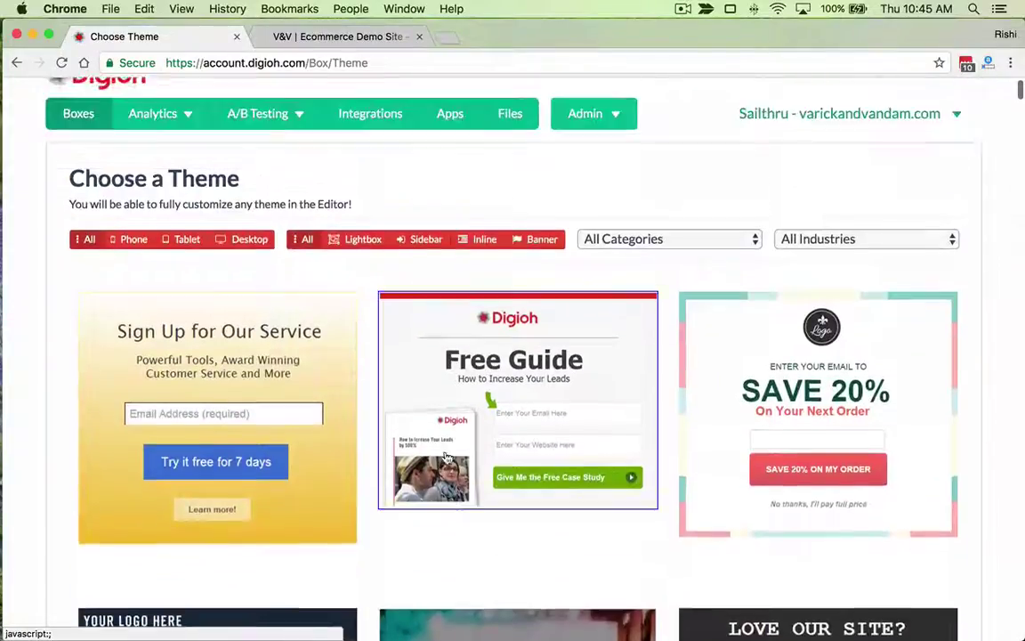
Open the Sticky Banner (Desktop) box in the editor and examine its Subscribe button and headline text settings.
{"action": "left_click", "coordinate": [84, 142]}
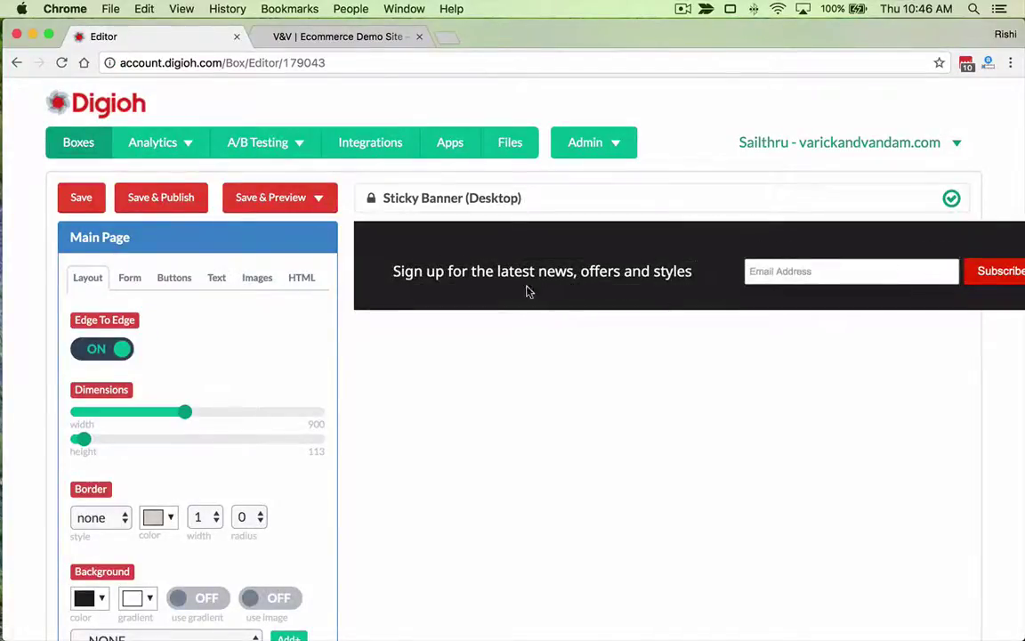
{"action": "left_click_drag", "start_coordinate": [986, 270], "coordinate": [712, 276]}
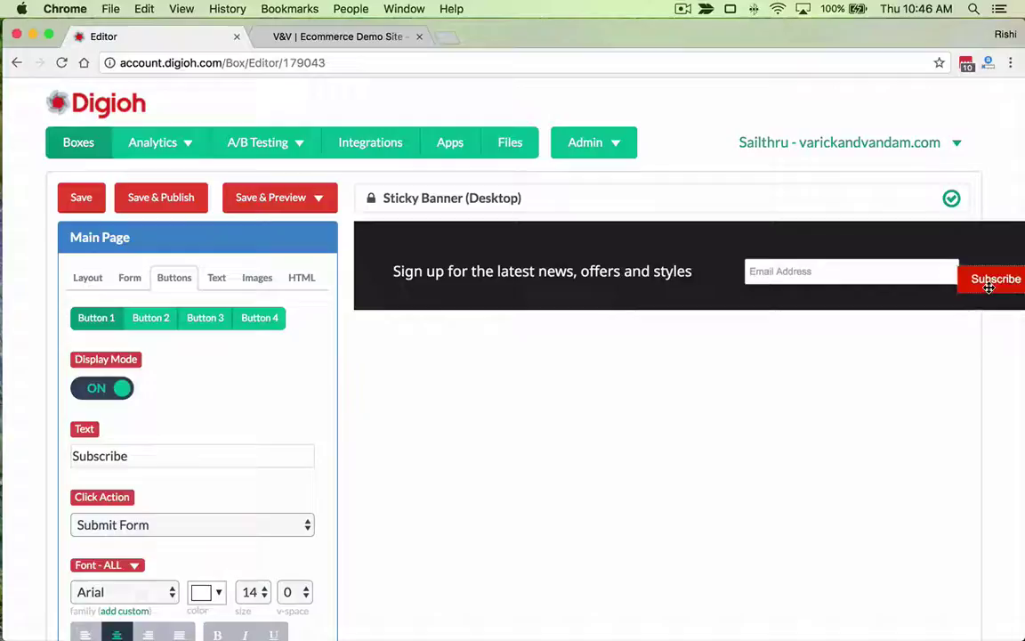
{"action": "left_click", "coordinate": [558, 277]}
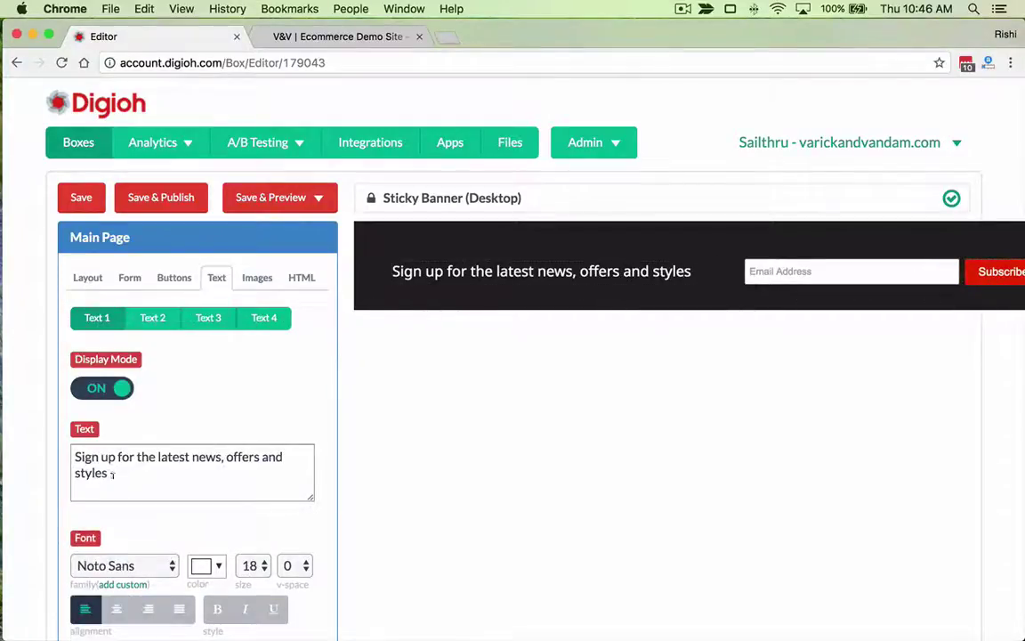
{"action": "scroll", "coordinate": [267, 490], "scroll_direction": "down", "scroll_amount": 4}
{"action": "scroll", "coordinate": [241, 461], "scroll_direction": "up", "scroll_amount": 3}
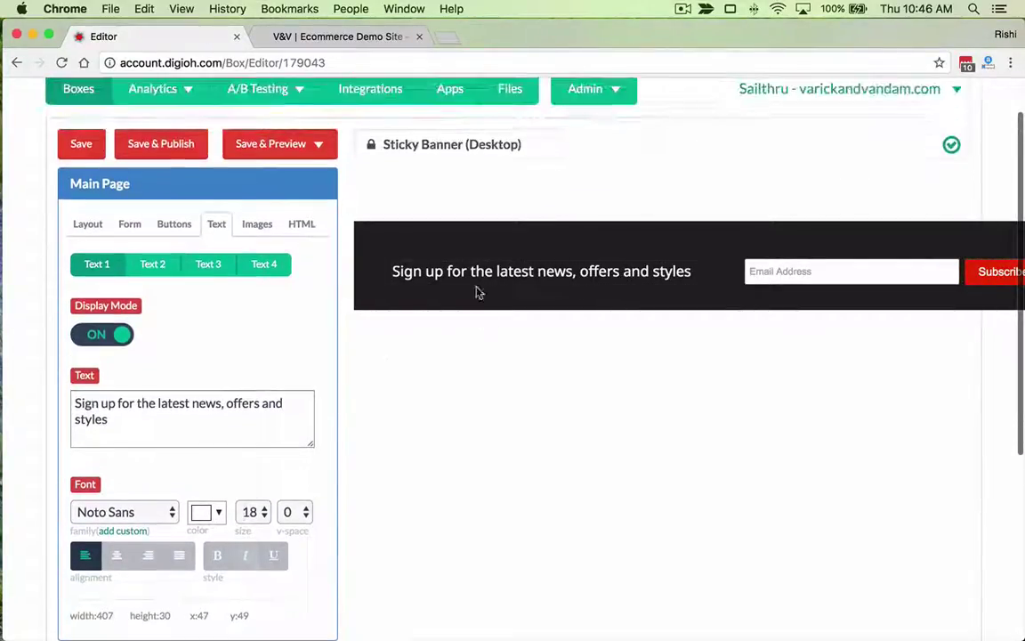
{"action": "scroll", "coordinate": [562, 347], "scroll_direction": "up", "scroll_amount": 2}
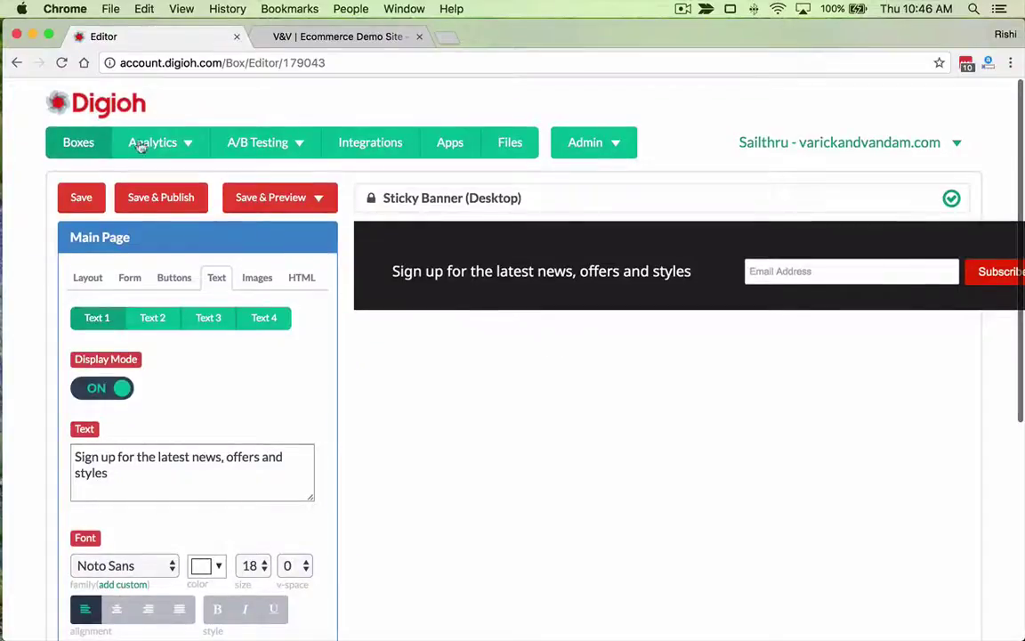
Open the Exit Intent Lightbox (desktop) in the editor and examine the settings of its Submit button.
{"action": "left_click", "coordinate": [95, 152]}
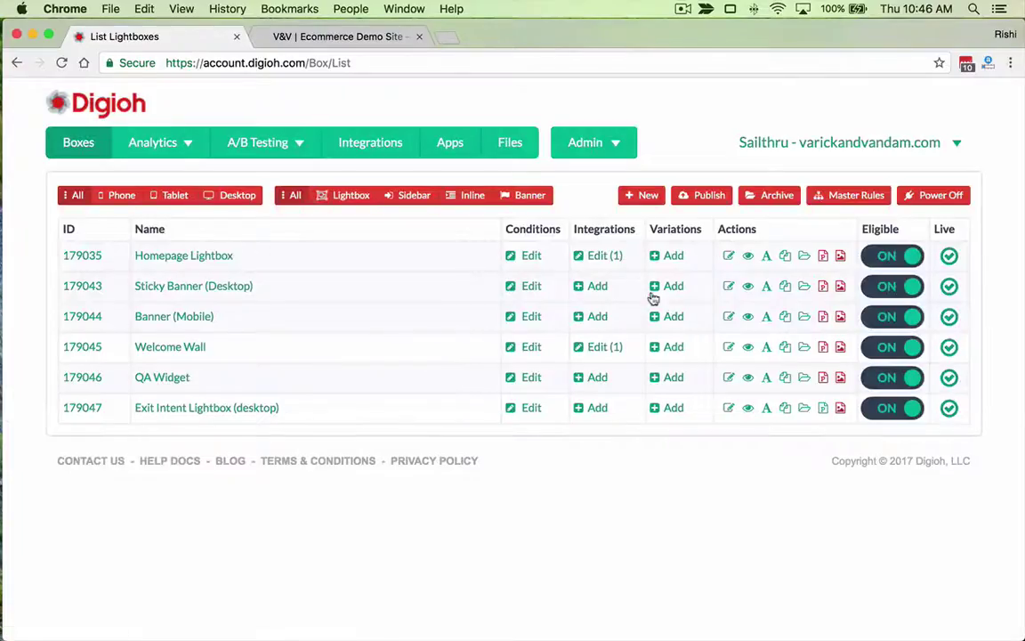
{"action": "left_click", "coordinate": [729, 408]}
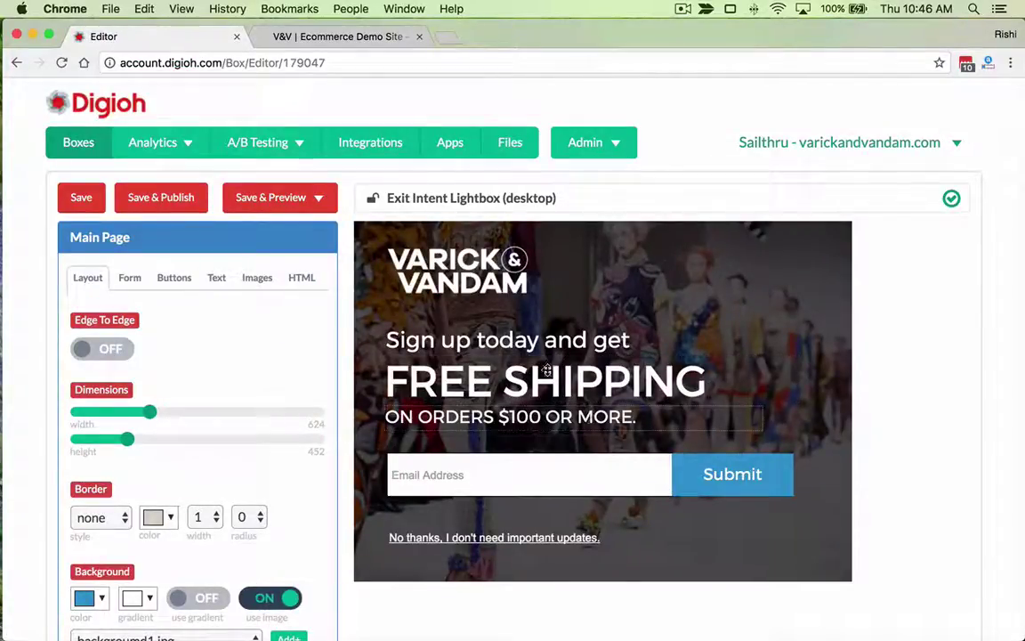
{"action": "mouse_move", "coordinate": [732, 473]}
{"action": "left_mouse_down"}
{"action": "mouse_move", "coordinate": [756, 450]}
{"action": "mouse_move", "coordinate": [737, 404]}
{"action": "mouse_move", "coordinate": [730, 475]}
{"action": "left_mouse_up"}
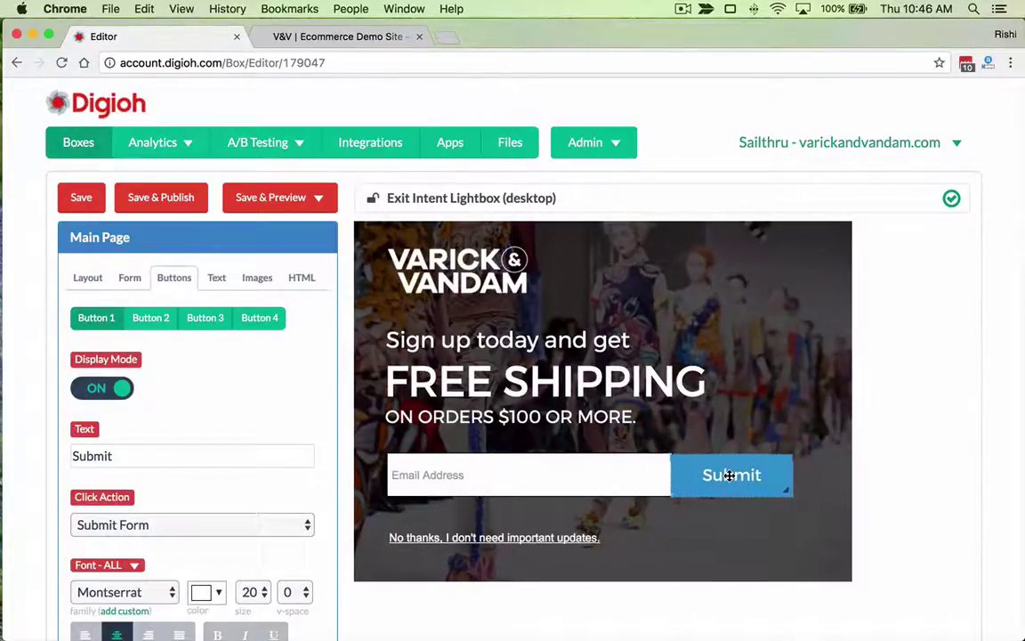
{"action": "left_click", "coordinate": [997, 425]}
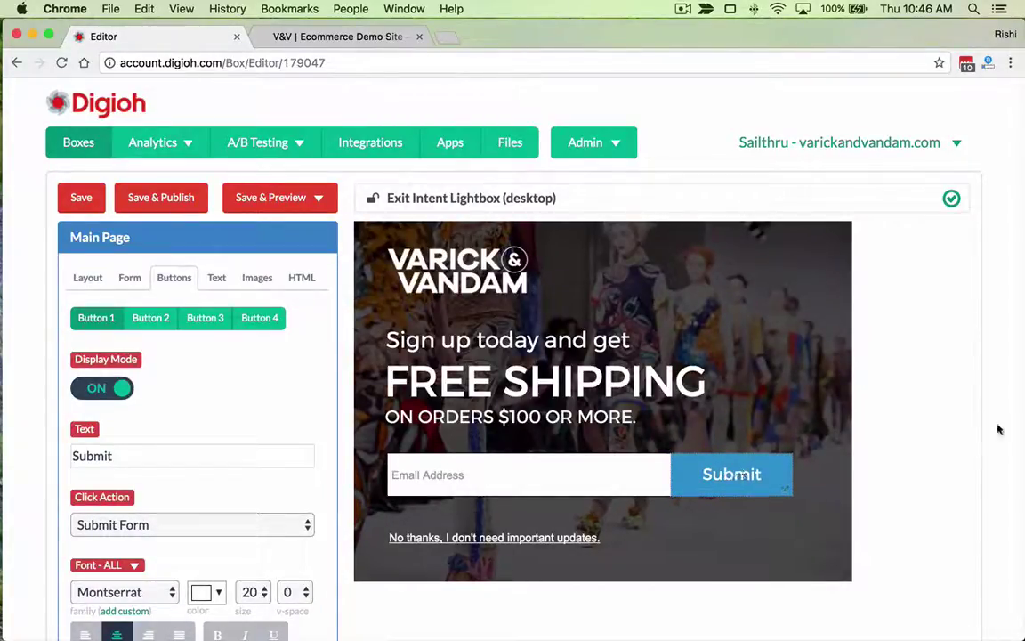
{"action": "scroll", "coordinate": [236, 325], "scroll_direction": "down", "scroll_amount": 3}
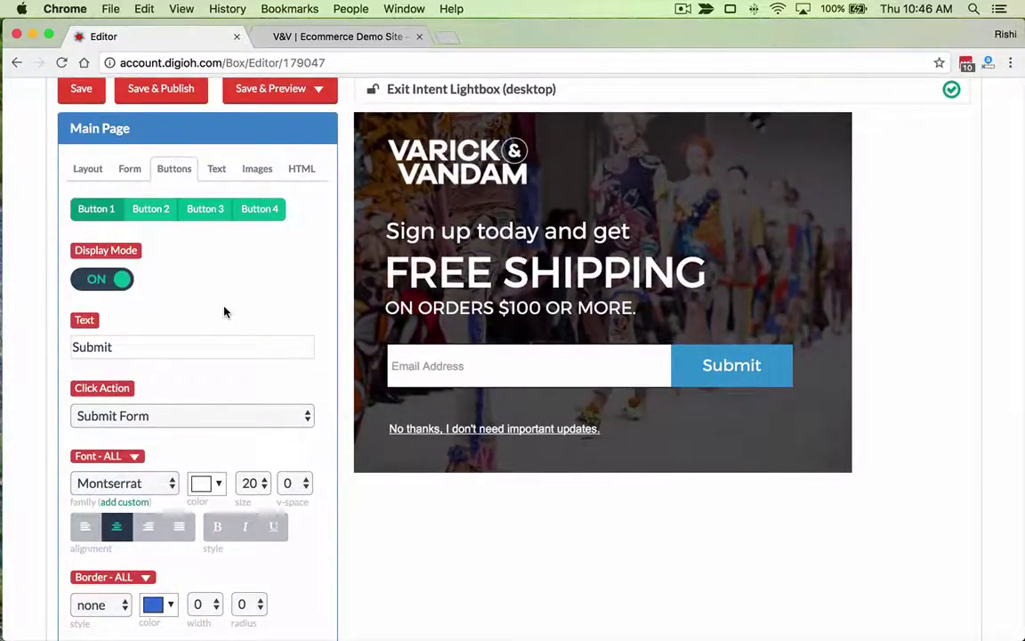
{"action": "scroll", "coordinate": [225, 310], "scroll_direction": "down", "scroll_amount": 6}
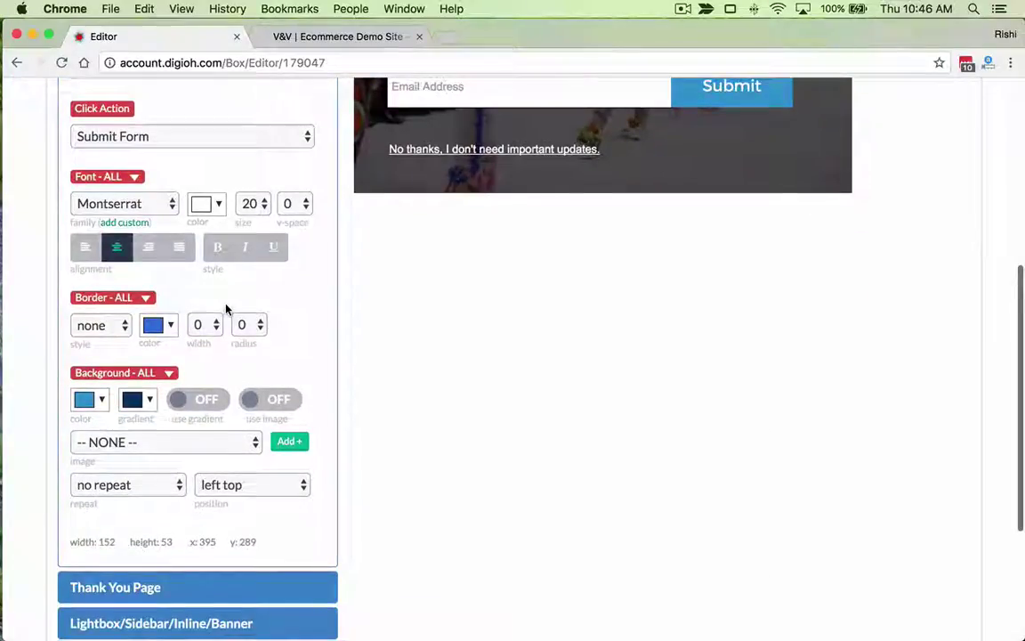
{"action": "scroll", "coordinate": [225, 309], "scroll_direction": "down", "scroll_amount": 5}
{"action": "scroll", "coordinate": [224, 301], "scroll_direction": "up", "scroll_amount": 12}
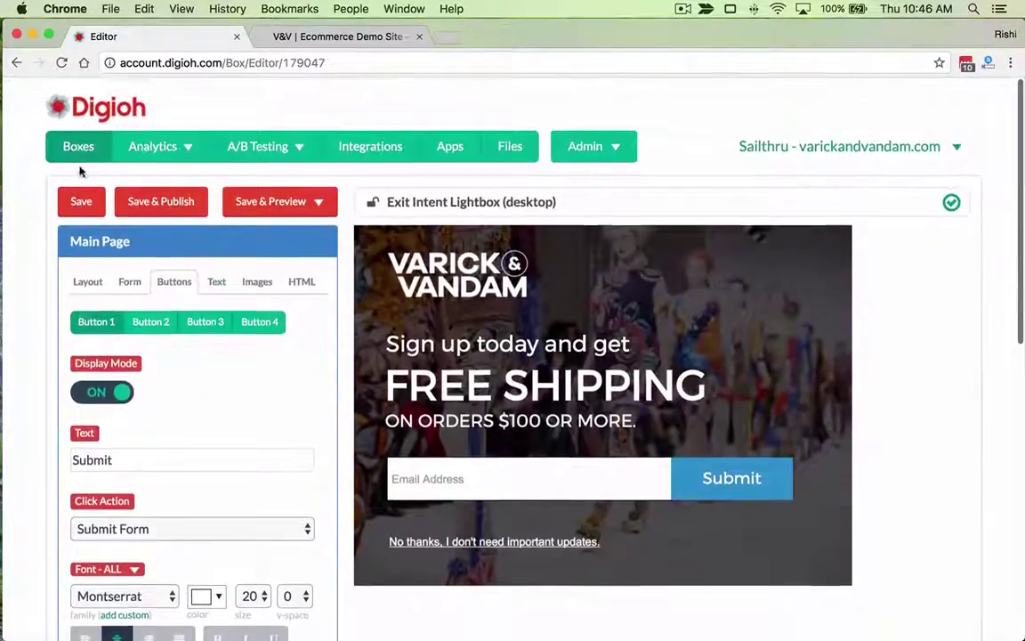
Return to the box list and open the display conditions of the Exit Intent Lightbox (desktop).
{"action": "left_click", "coordinate": [71, 141]}
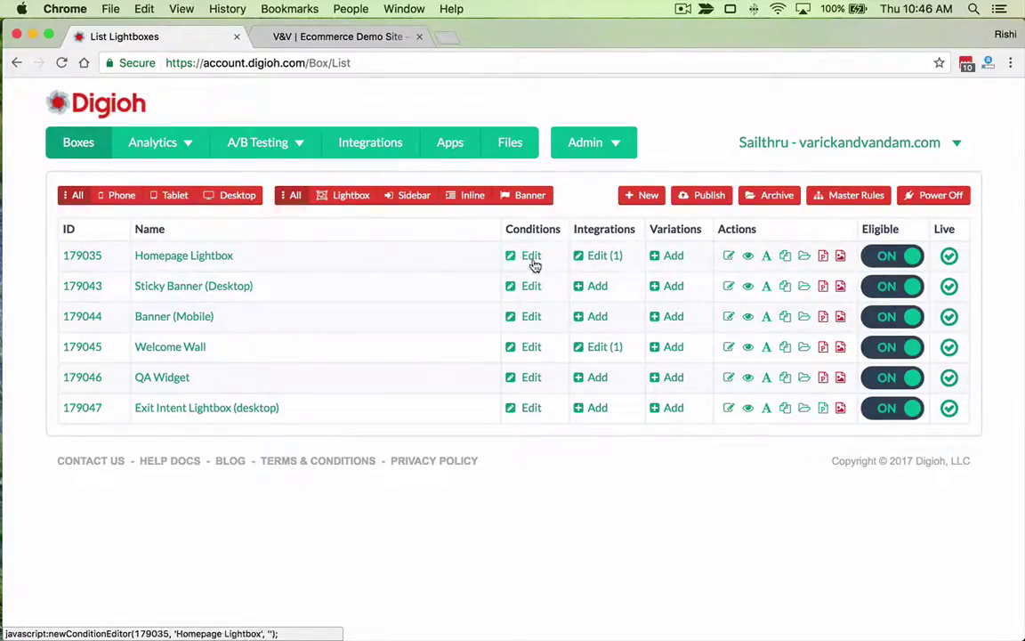
{"action": "left_click", "coordinate": [532, 408]}
{"action": "scroll", "coordinate": [552, 414], "scroll_direction": "down", "scroll_amount": 3}
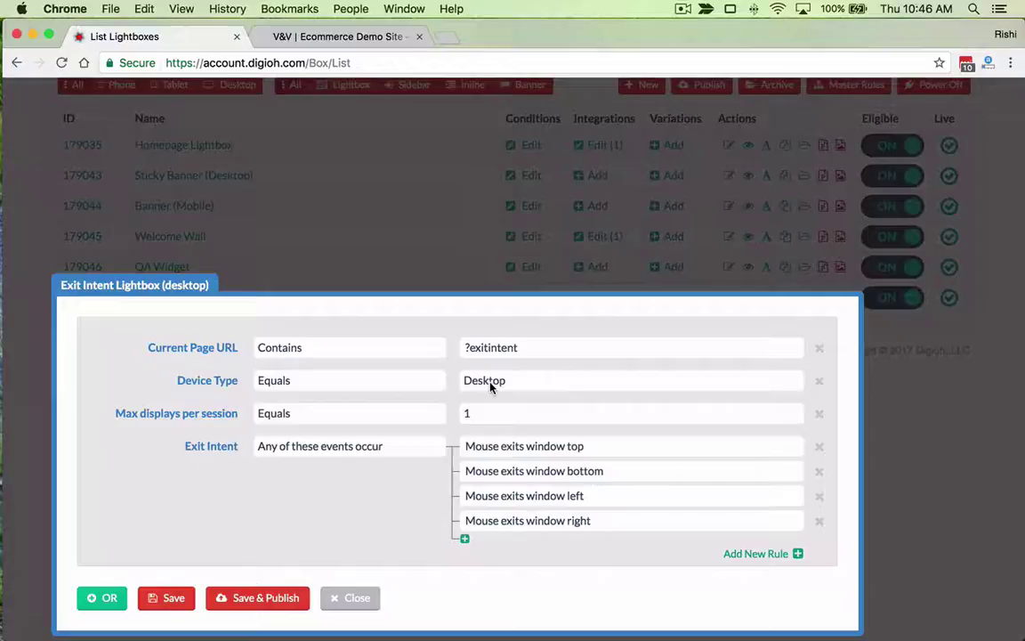
Look through the properties offered for a new display rule, from display and frequency to device and geolocation, and cancel the rule.
{"action": "left_click", "coordinate": [732, 557]}
{"action": "left_click", "coordinate": [590, 558]}
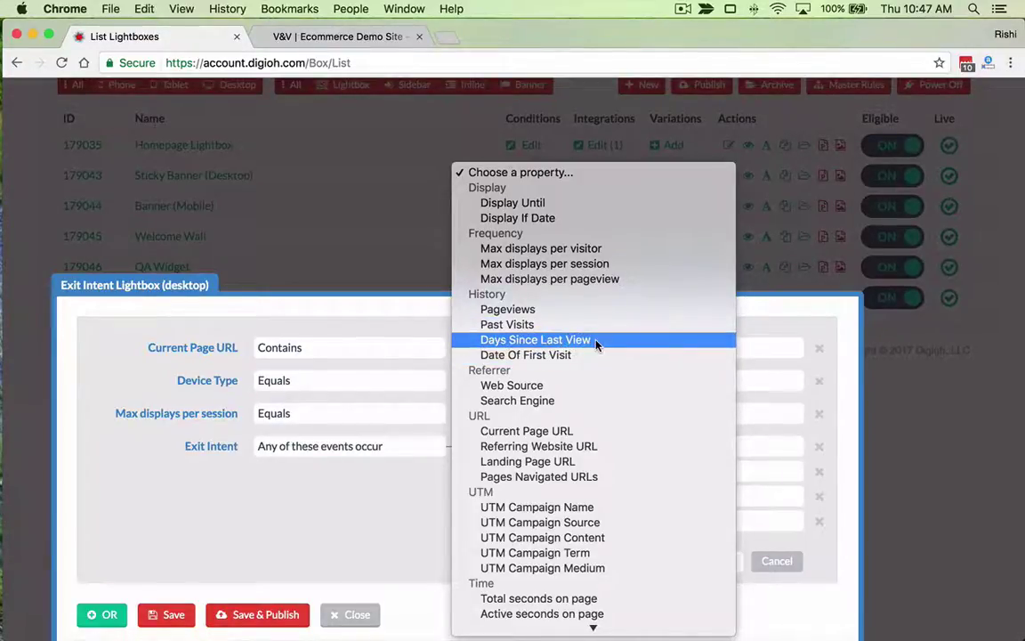
{"action": "scroll", "coordinate": [598, 365], "scroll_direction": "down", "scroll_amount": 3}
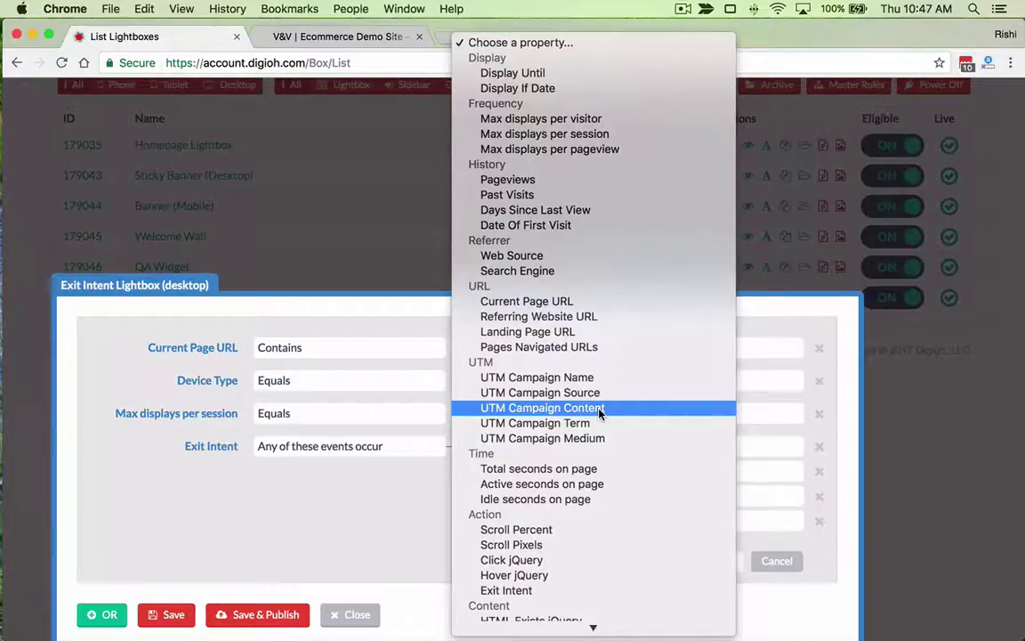
{"action": "scroll", "coordinate": [601, 411], "scroll_direction": "down", "scroll_amount": 5}
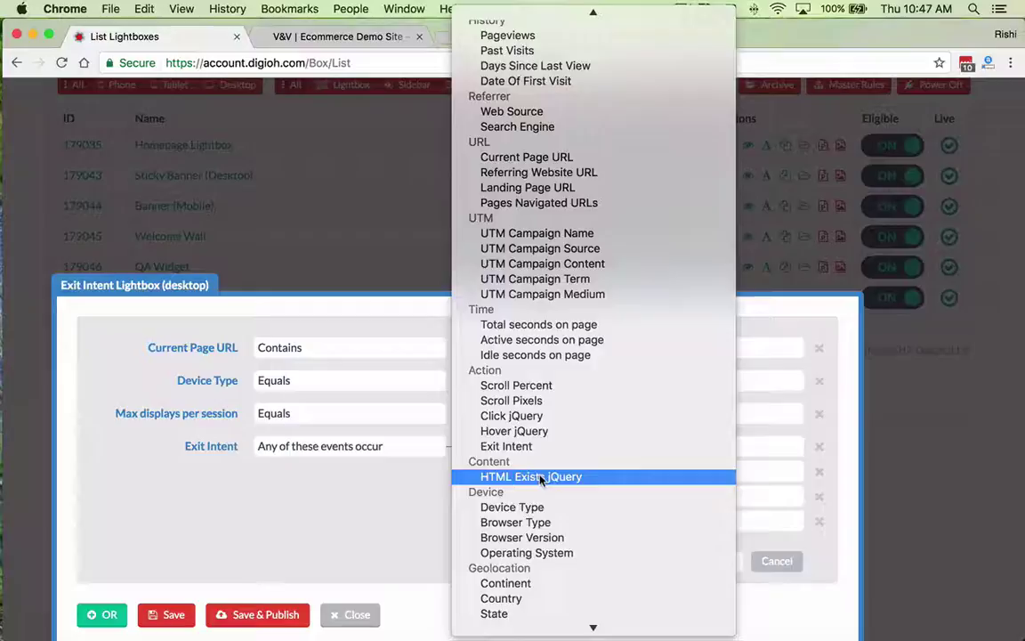
{"action": "scroll", "coordinate": [556, 476], "scroll_direction": "down", "scroll_amount": 3}
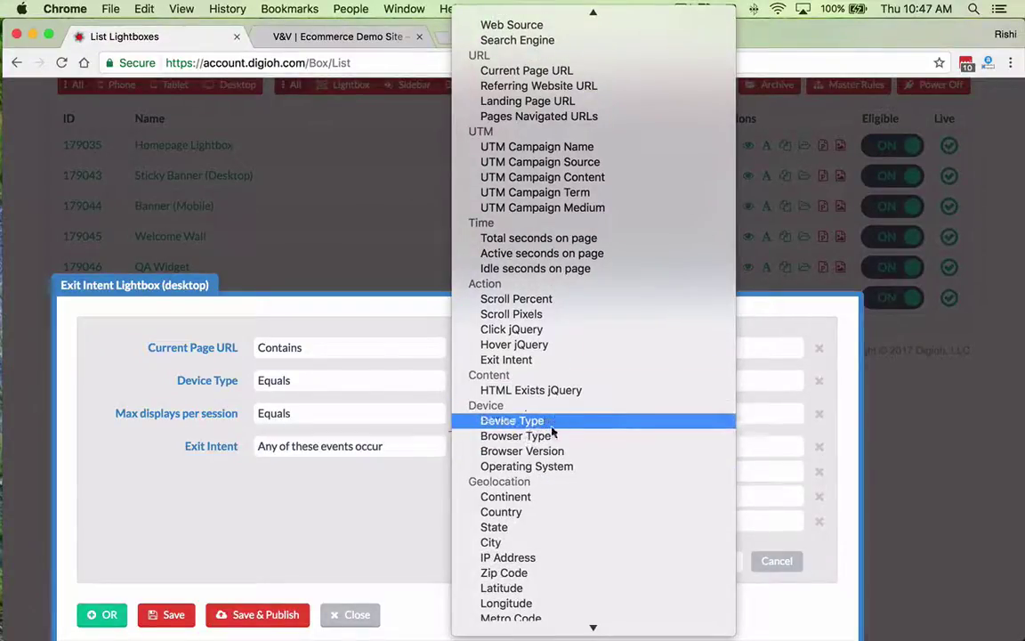
{"action": "left_click", "coordinate": [289, 496]}
{"action": "left_click", "coordinate": [777, 560]}
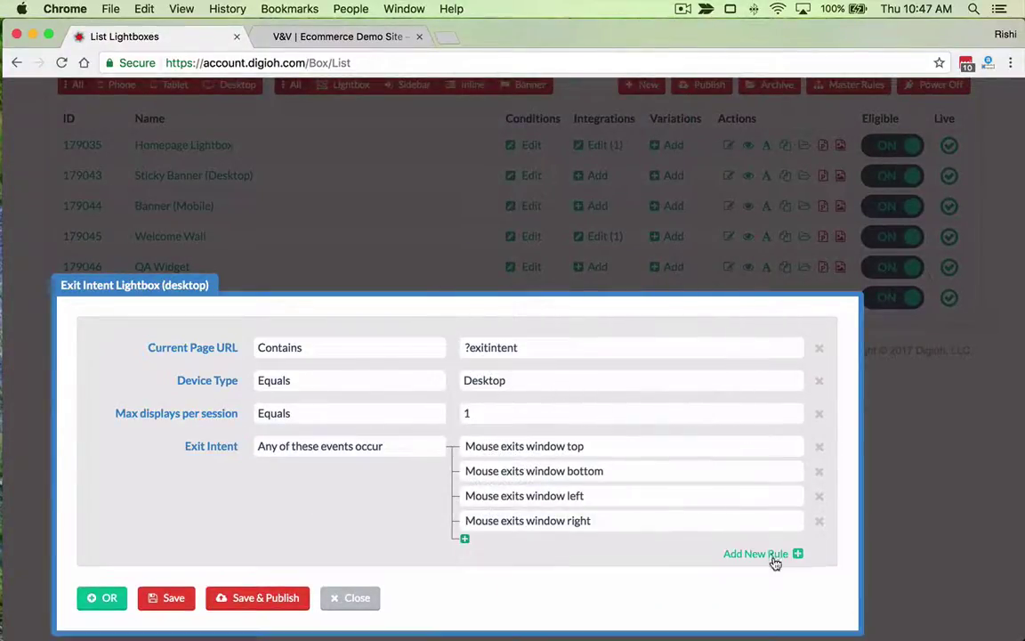
Save the Exit Intent Lightbox conditions and publish the lightboxes.
{"action": "left_click", "coordinate": [189, 605]}
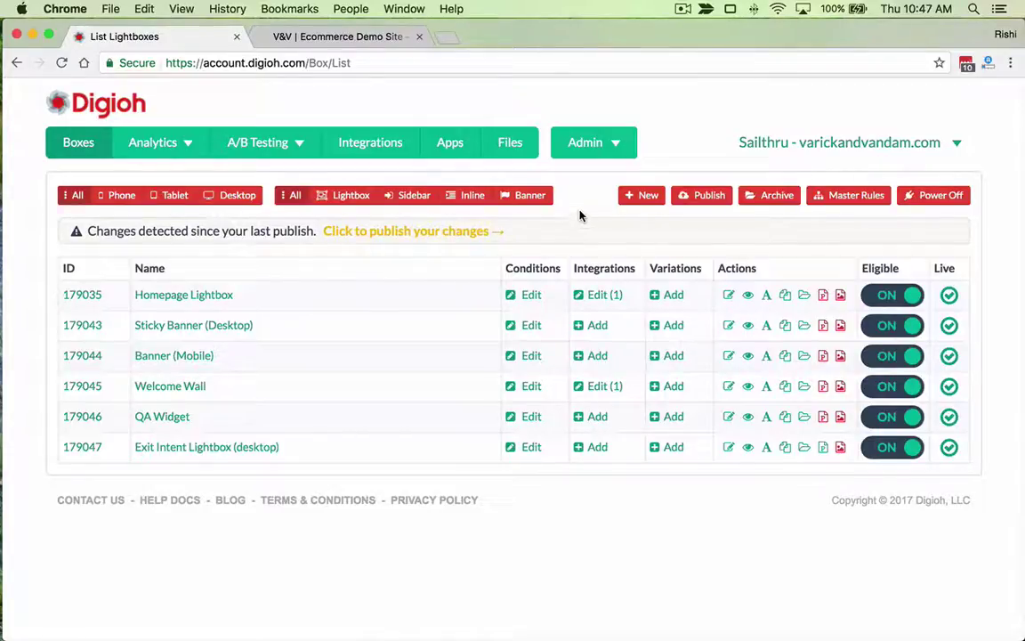
{"action": "left_click", "coordinate": [719, 195]}
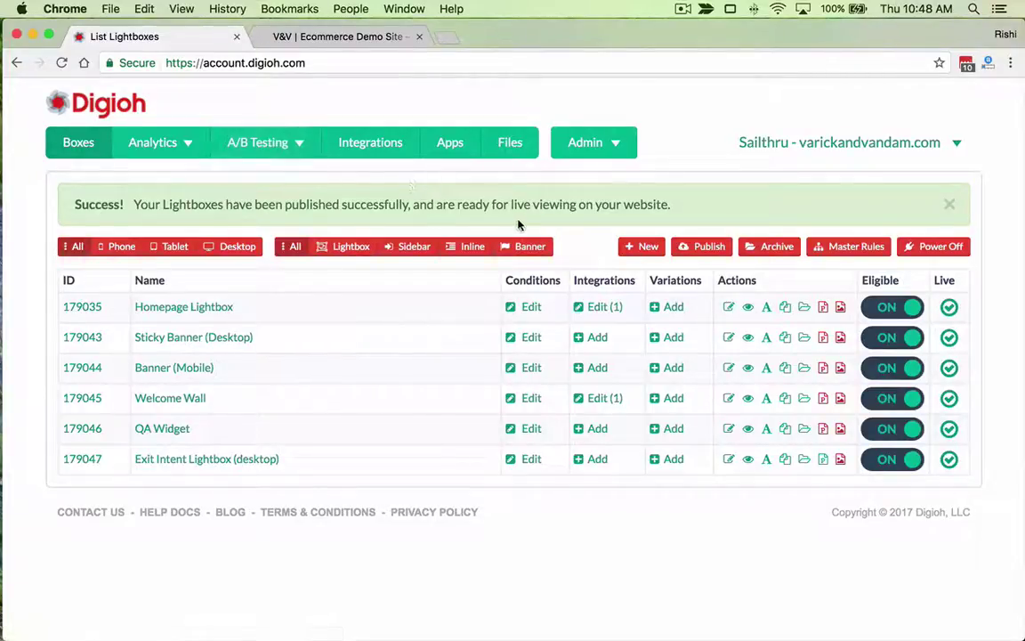
Create a new integration of type Sailthru with no lightbox assigned.
{"action": "left_click", "coordinate": [153, 143]}
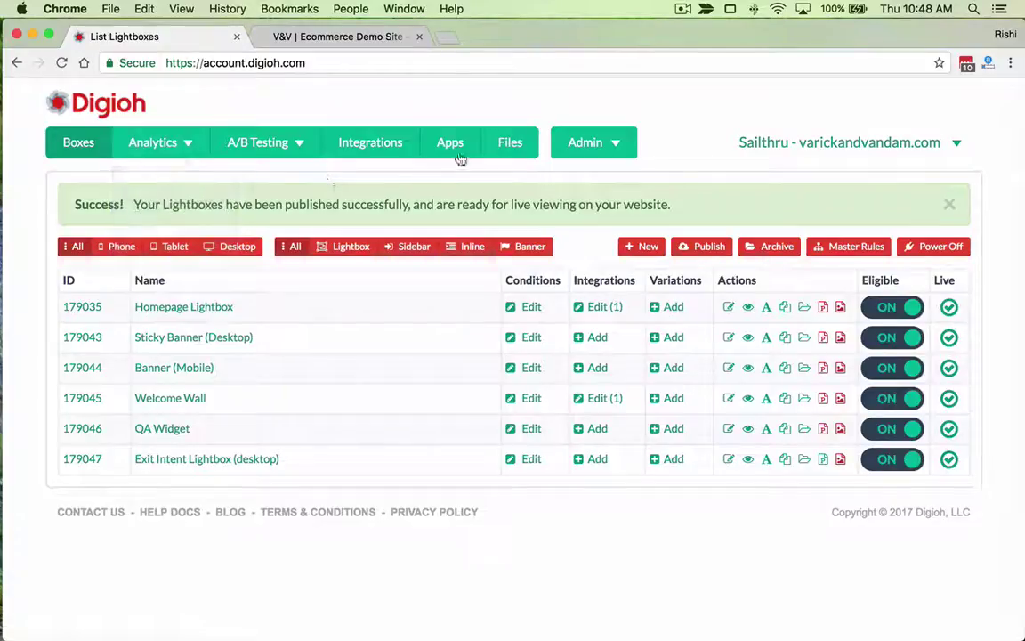
{"action": "left_click", "coordinate": [358, 157]}
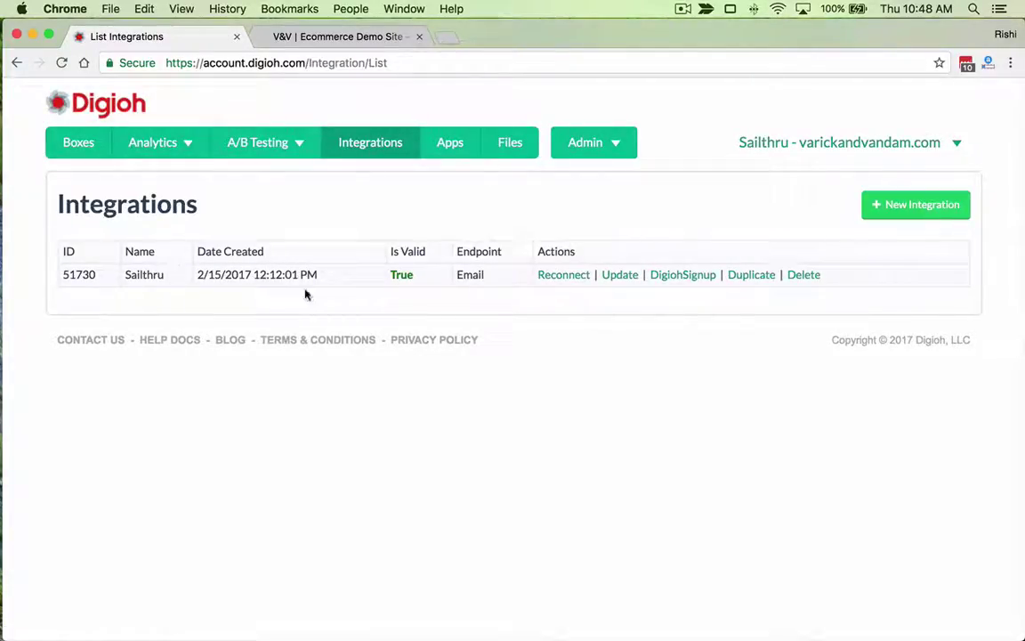
{"action": "left_click", "coordinate": [922, 215]}
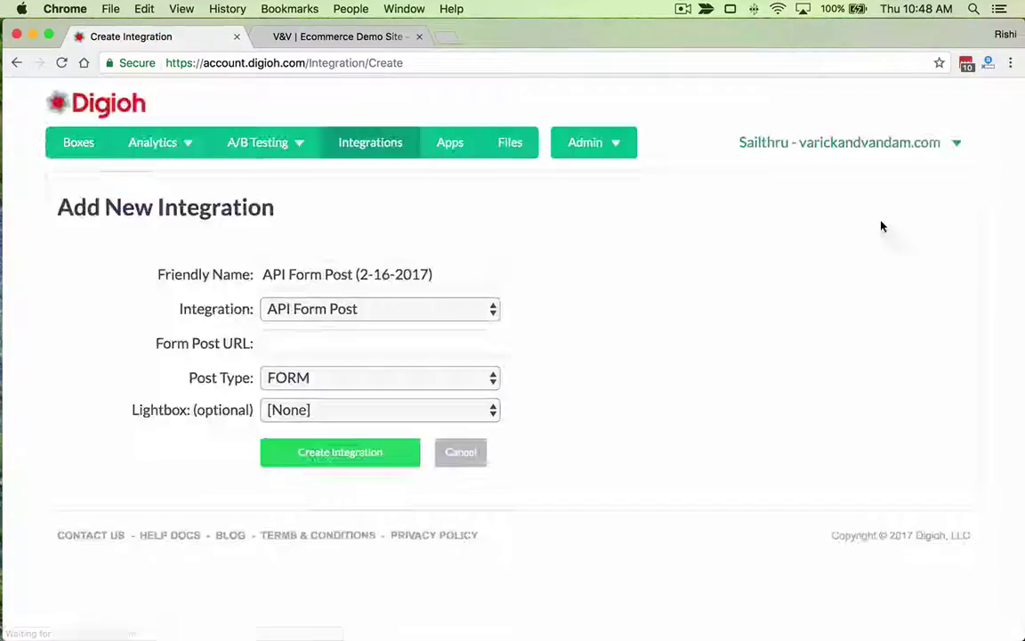
{"action": "left_click", "coordinate": [319, 313]}
{"action": "scroll", "coordinate": [372, 395], "scroll_direction": "down", "scroll_amount": 5}
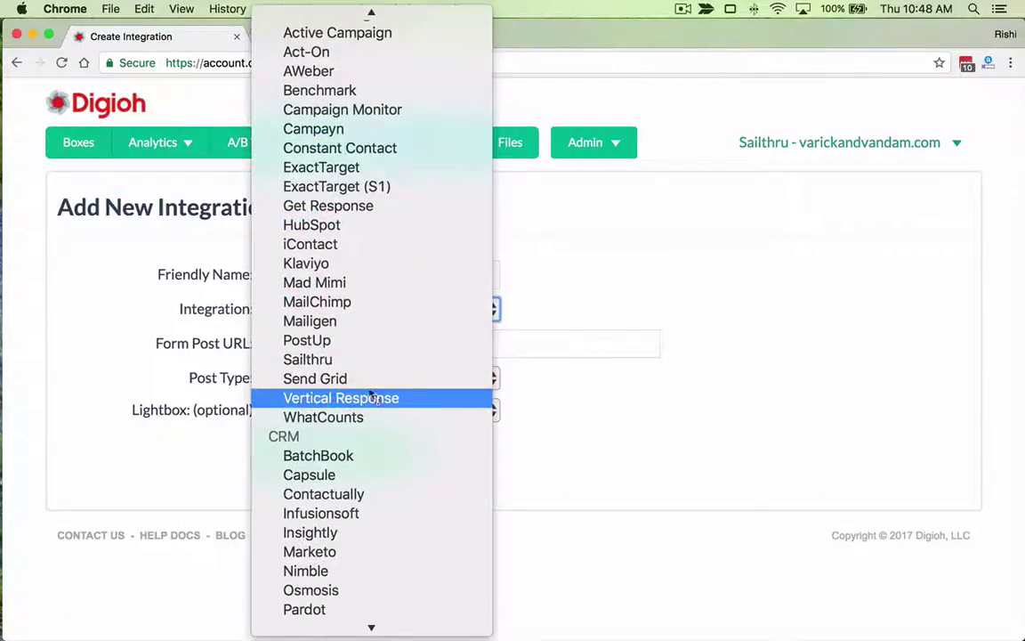
{"action": "left_click", "coordinate": [709, 392]}
{"action": "key", "text": "s"}
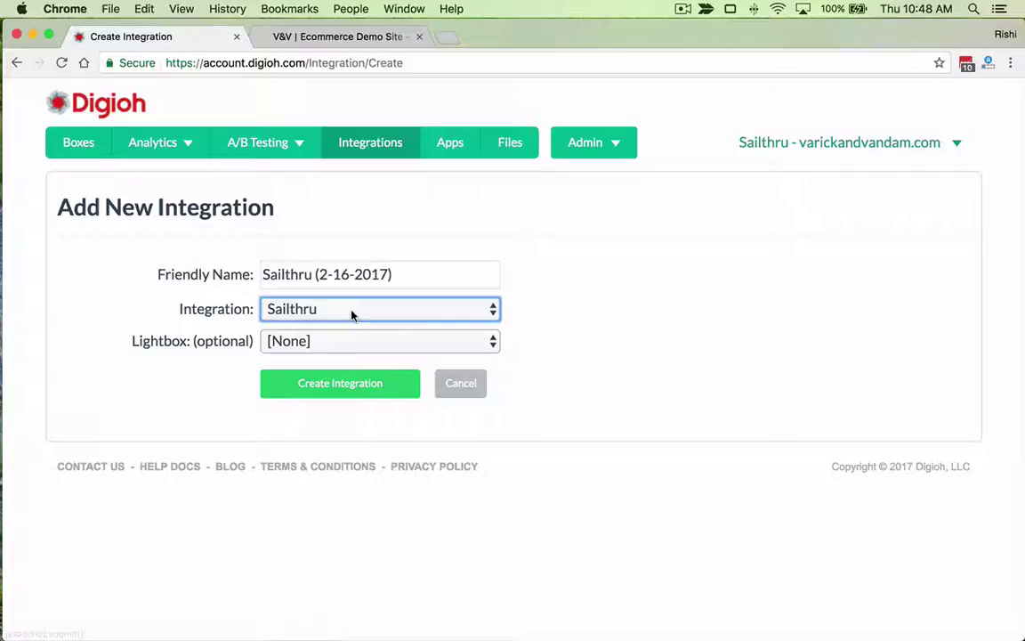
{"action": "key", "text": "ctrl+Up"}
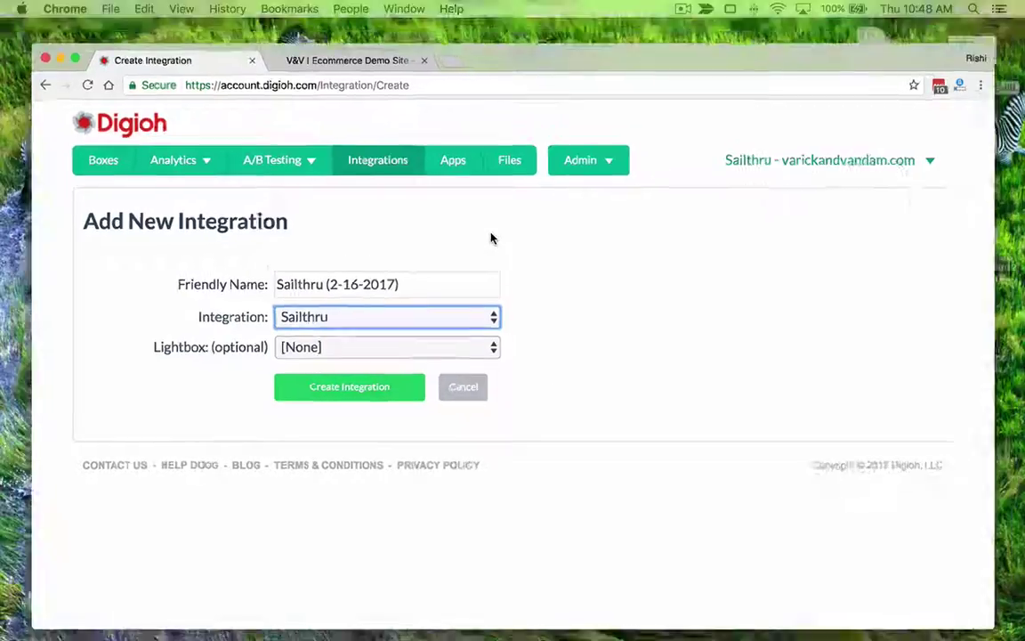
{"action": "left_click", "coordinate": [720, 217]}
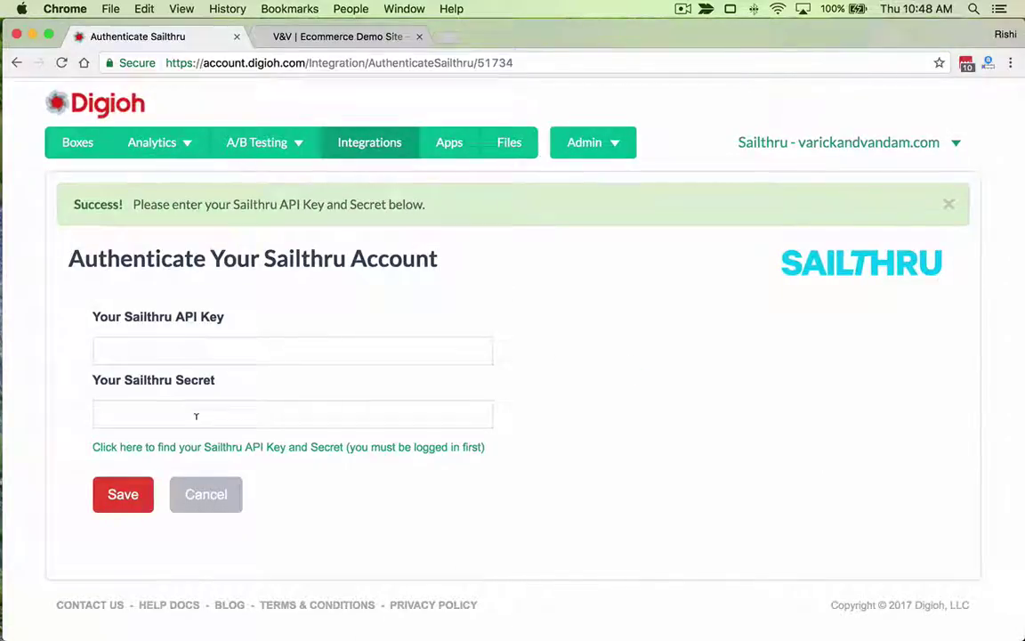
Cancel the Sailthru account authentication and delete the integration Sailthru (2-16-2017).
{"action": "scroll", "coordinate": [242, 458], "scroll_direction": "down", "scroll_amount": 1}
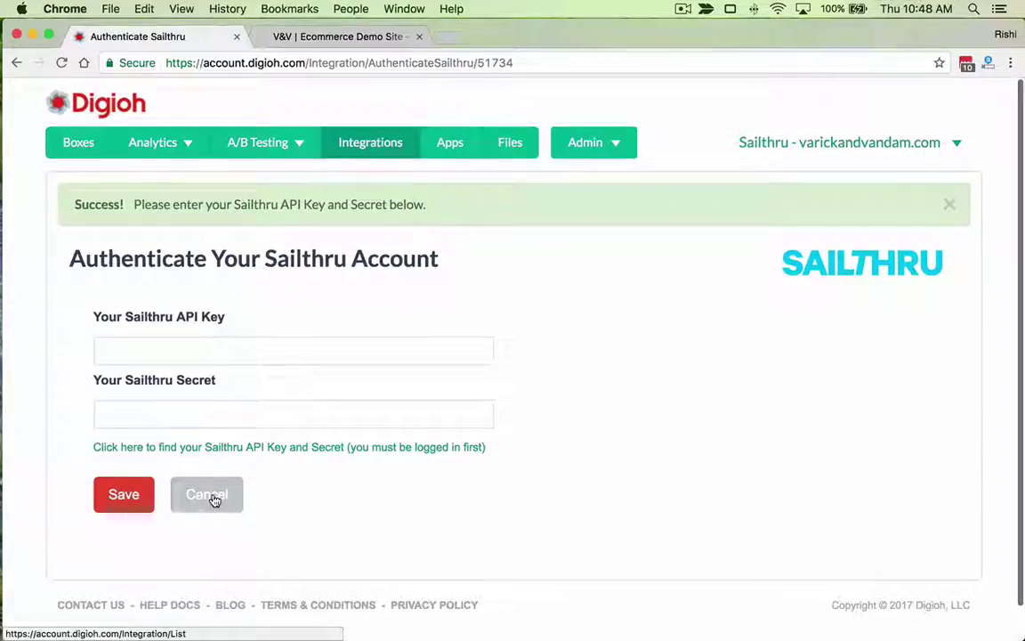
{"action": "left_click", "coordinate": [213, 498]}
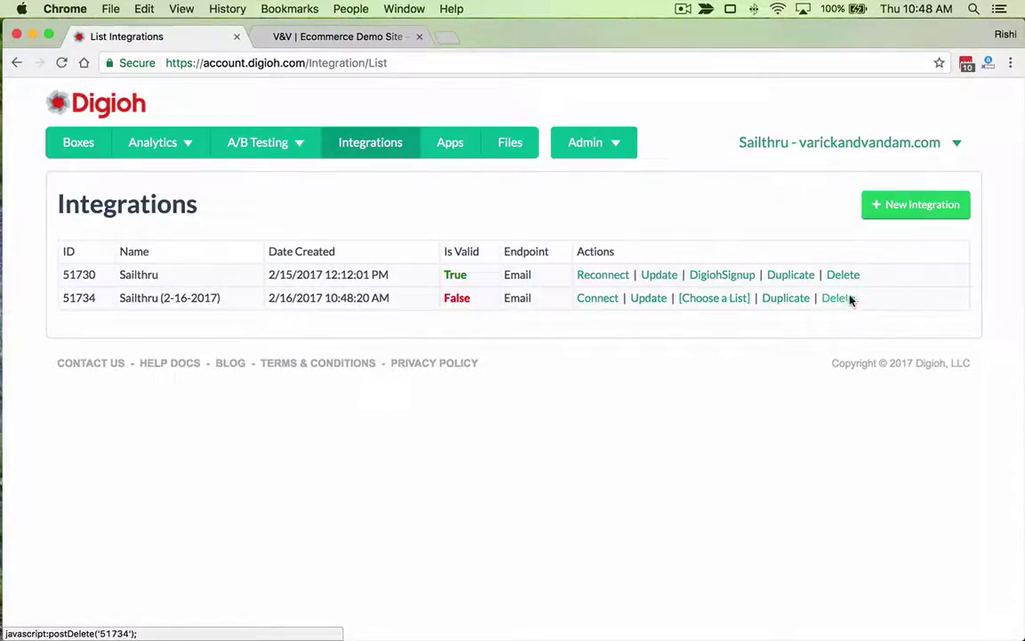
{"action": "left_click", "coordinate": [841, 298]}
{"action": "left_click", "coordinate": [656, 245]}
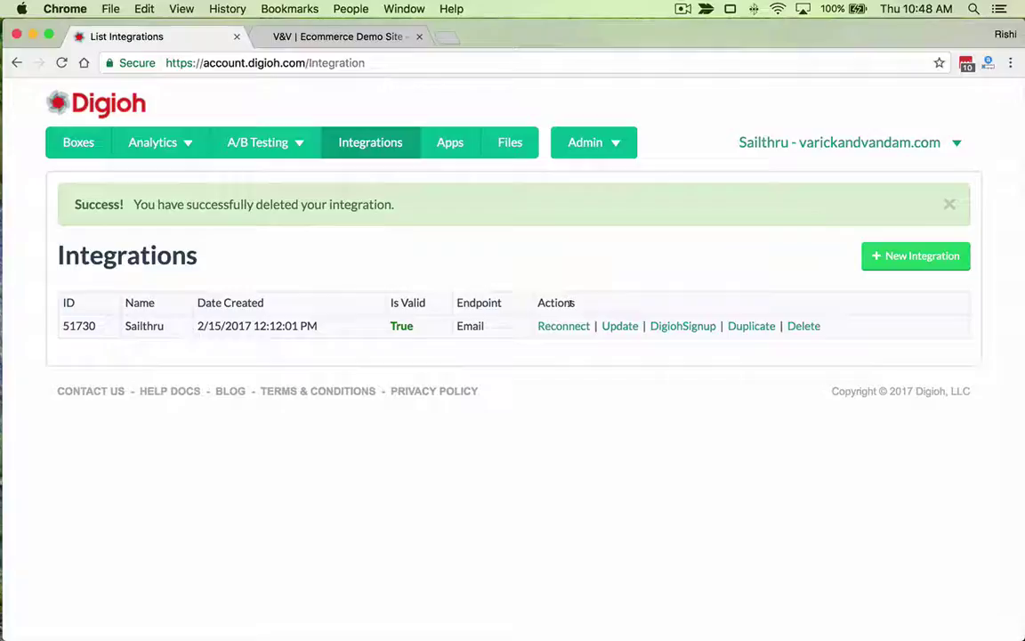
Check the integrations attached to the Homepage Lightbox and the option for adding another, and close the dialog.
{"action": "left_click", "coordinate": [77, 143]}
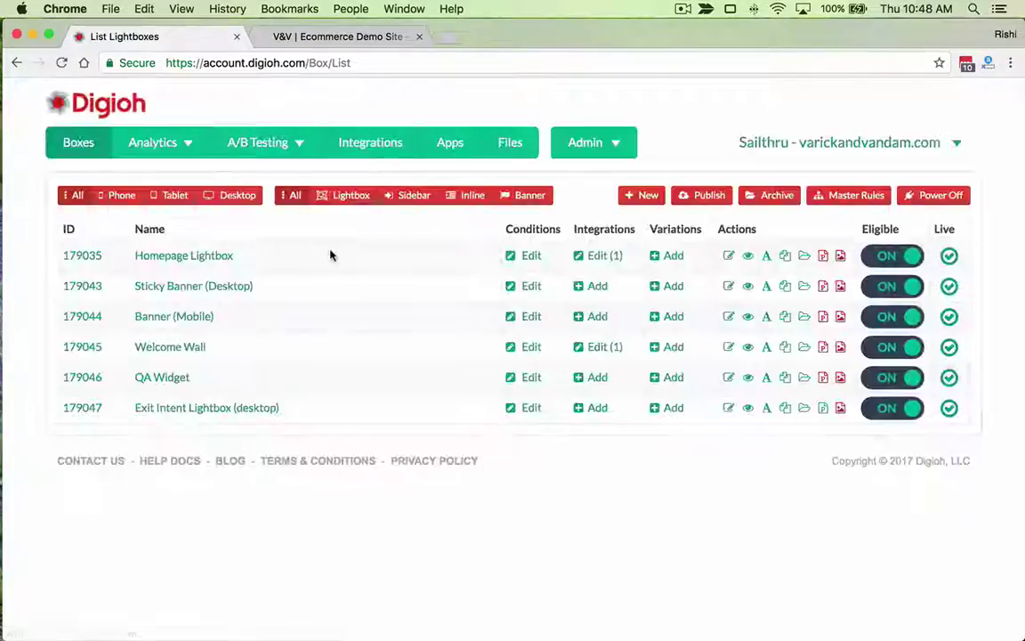
{"action": "left_click", "coordinate": [600, 257]}
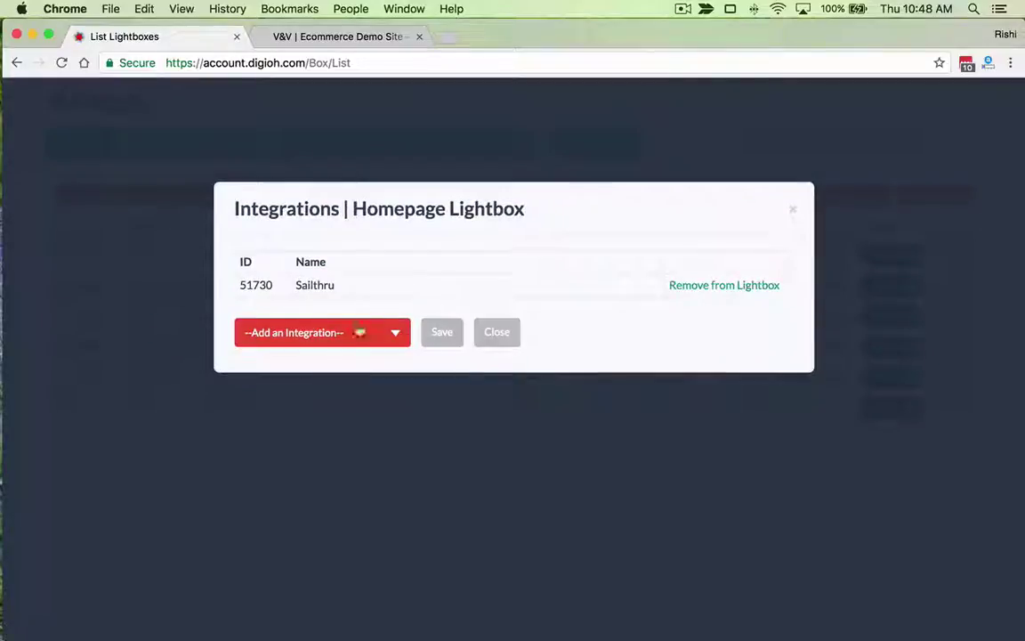
{"action": "left_click", "coordinate": [347, 332]}
{"action": "left_click", "coordinate": [588, 355]}
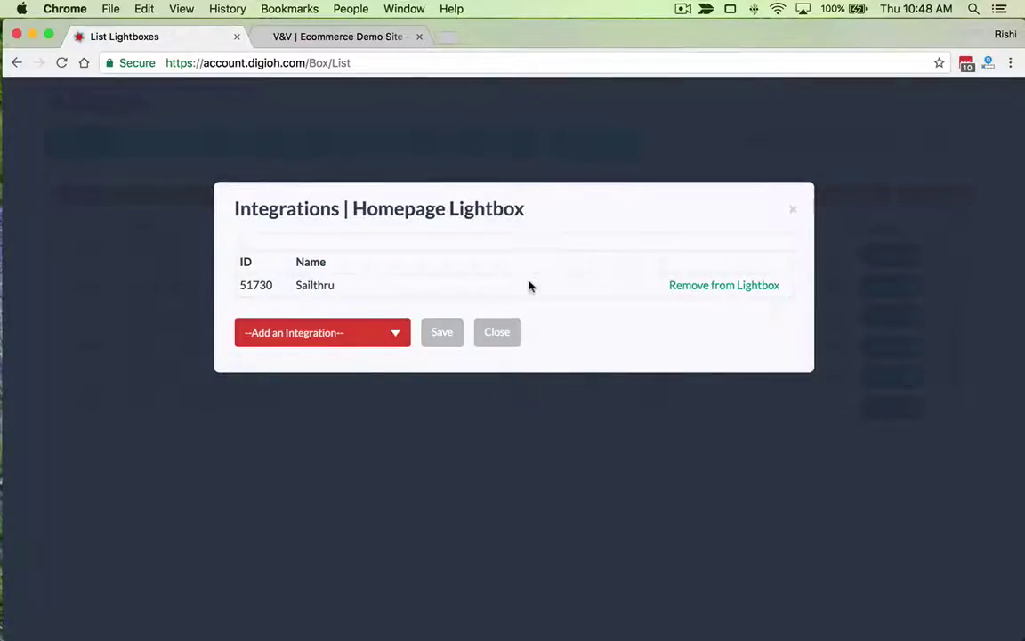
{"action": "left_click", "coordinate": [495, 334]}
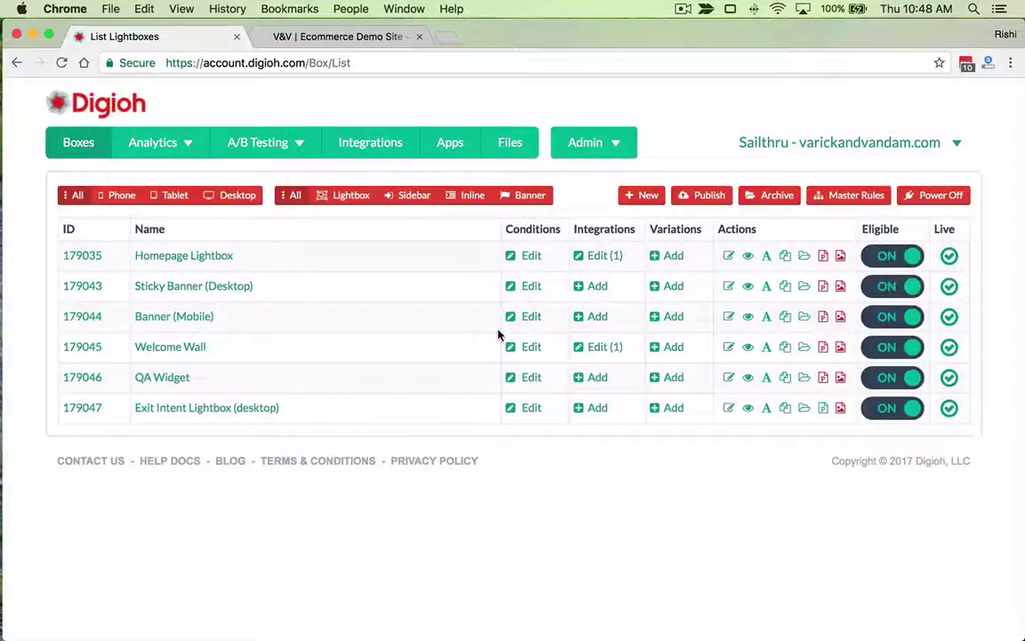